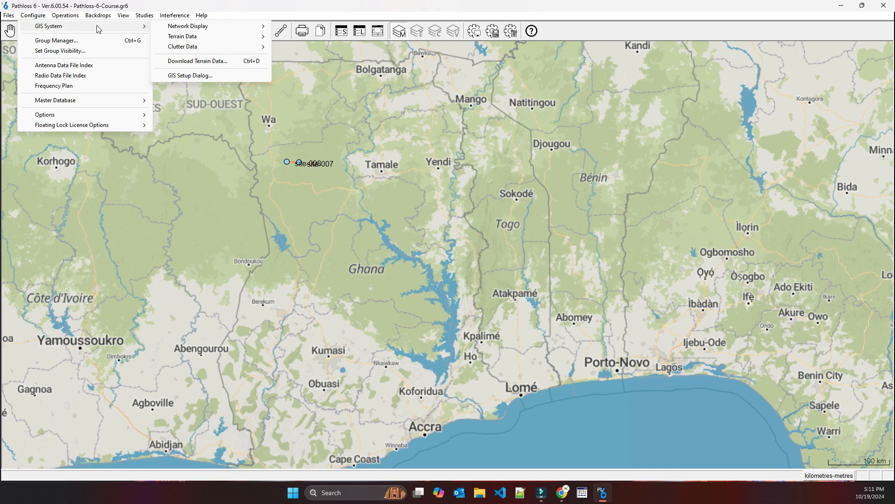
Review the site coordinate and primary DEM settings in the GIS setup, and close it without changes
click(192, 75)
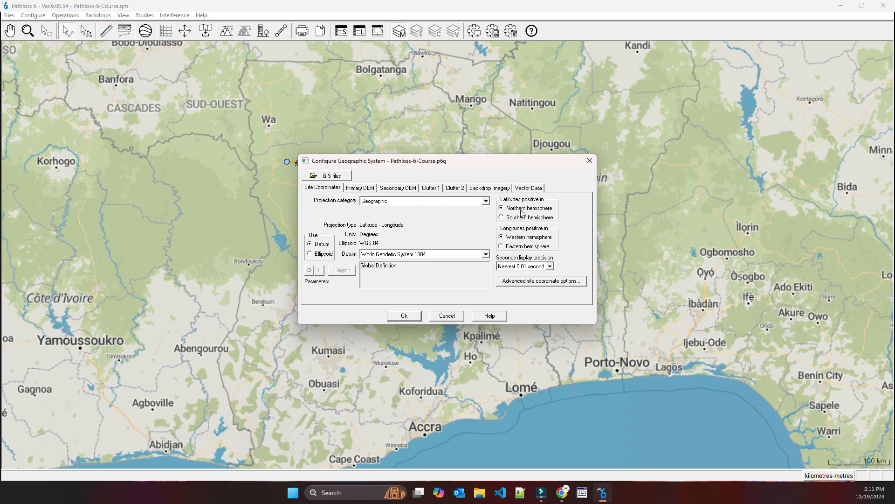
click(360, 187)
click(346, 226)
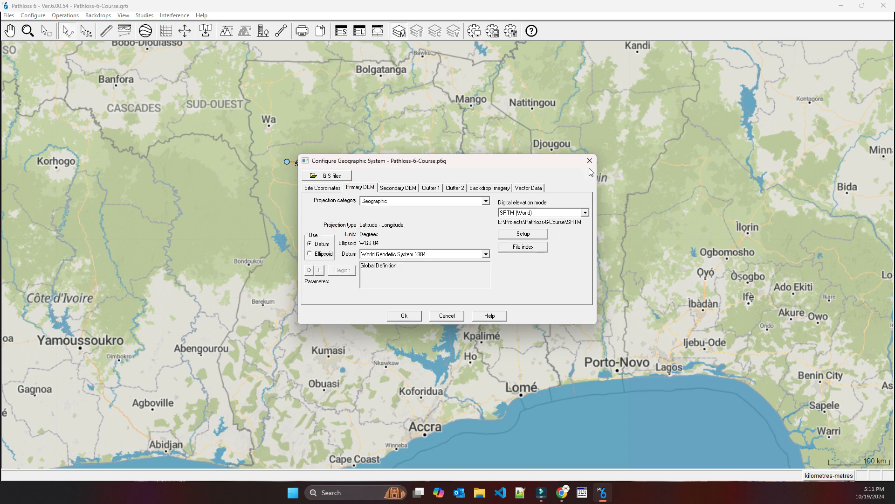
click(590, 160)
Examine the map backdrop, managed terrain and clutter data, and GIS directory settings in the program options
click(34, 15)
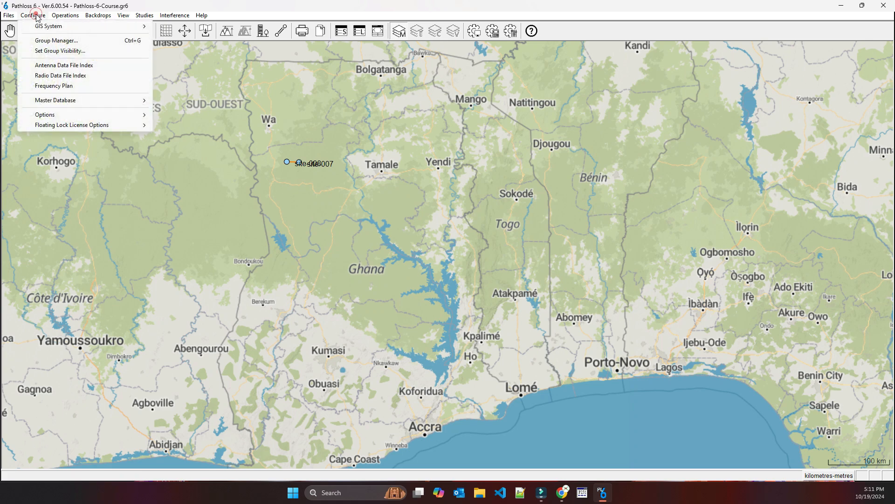
click(73, 112)
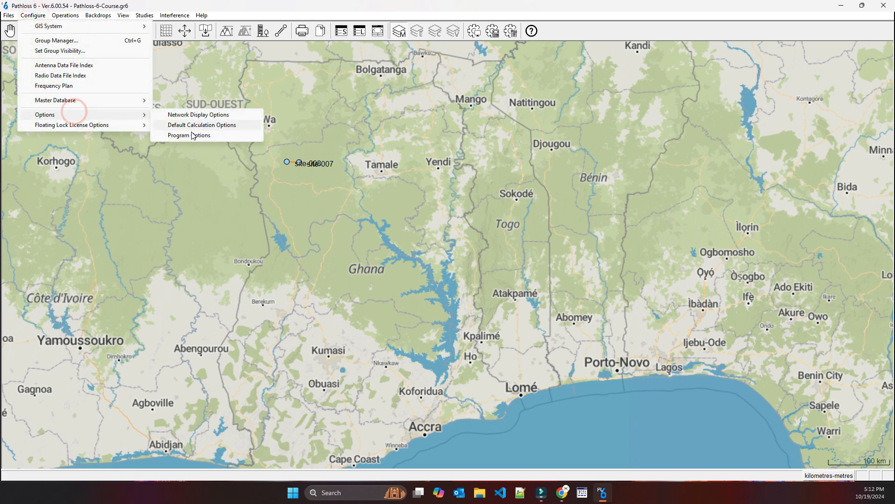
click(192, 136)
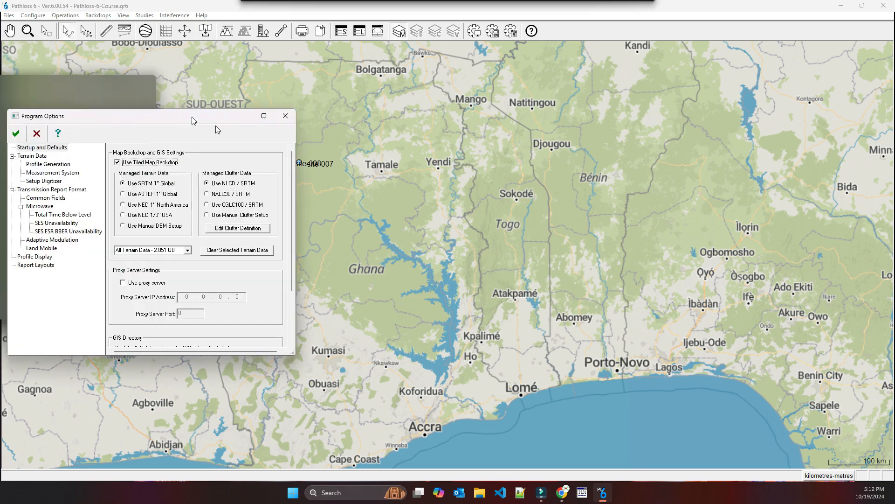
drag(192, 117, 449, 113)
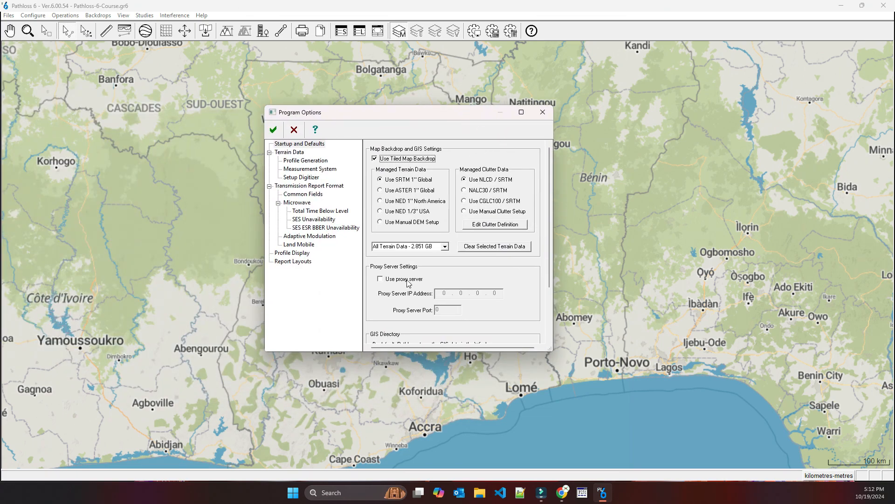
scroll(458, 273, down, 3)
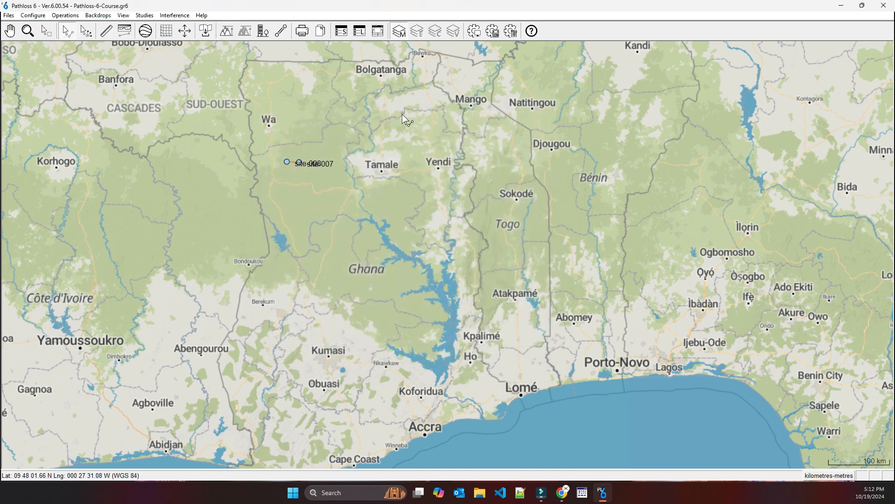
Check the bounding coordinates and data types offered for terrain data download, and leave them unchanged
click(206, 32)
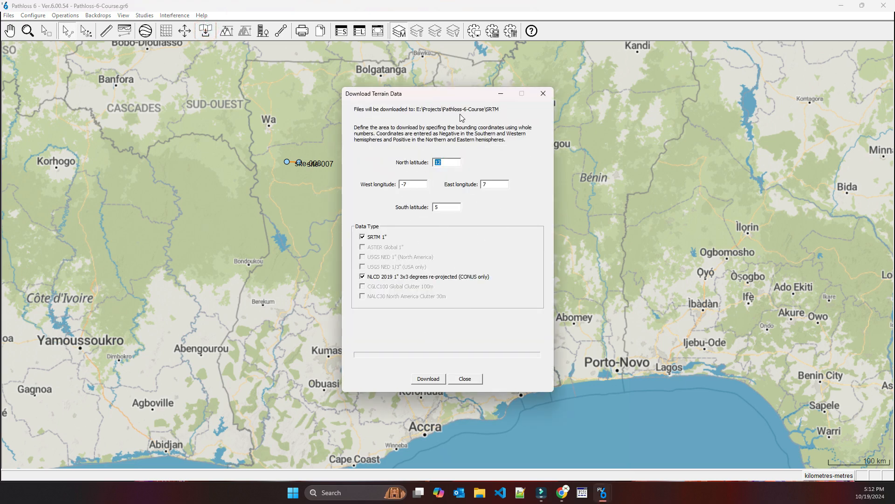
click(543, 94)
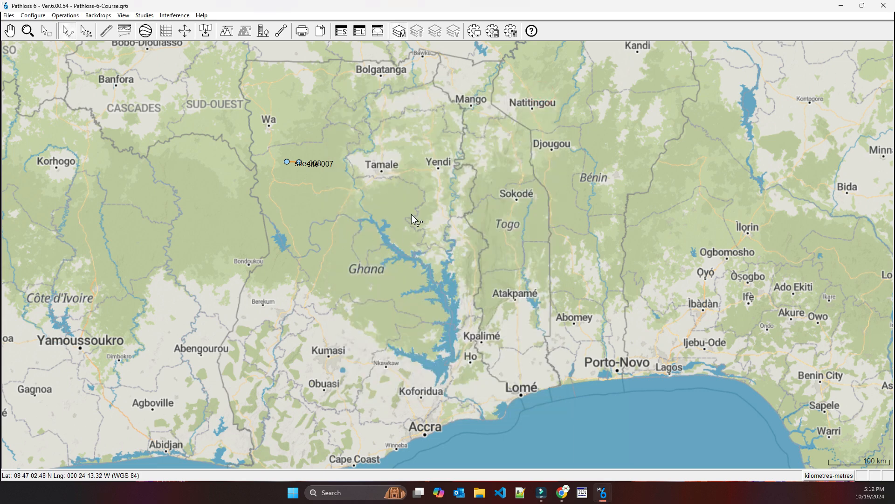
Try to open the terrain data of the site-007 to site-008 link by browsing the Link Files folder for its file
right_click(295, 162)
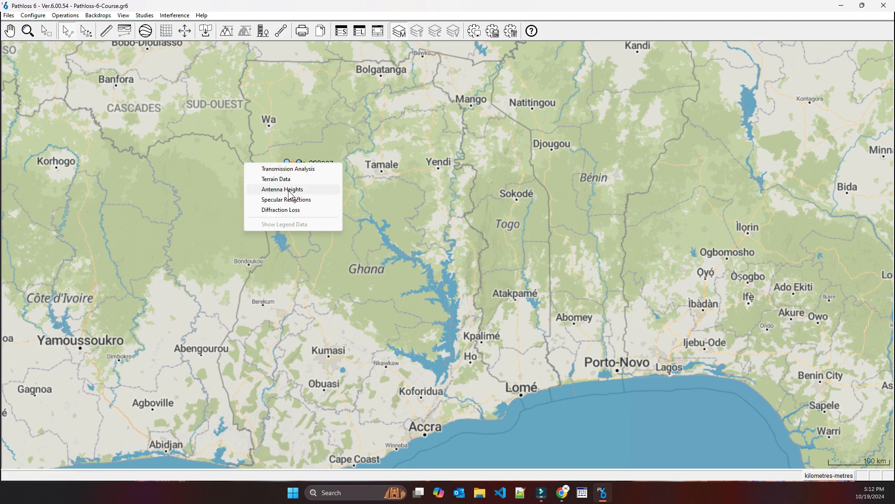
click(277, 179)
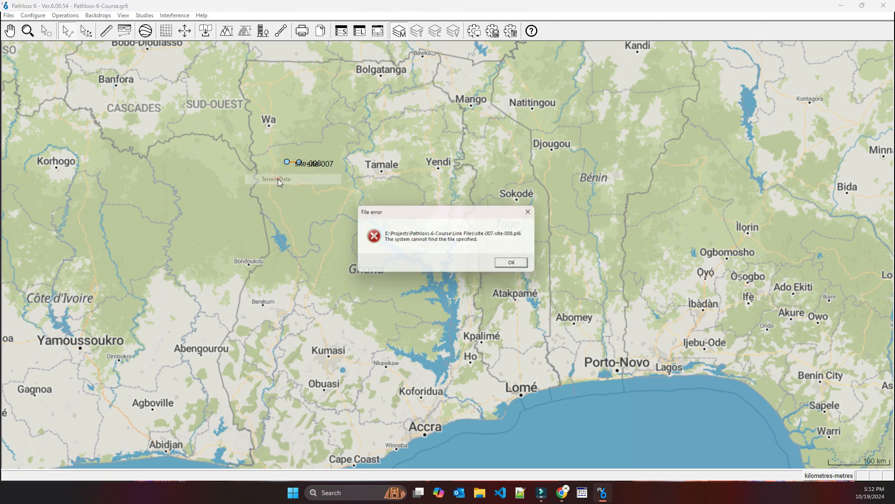
click(519, 266)
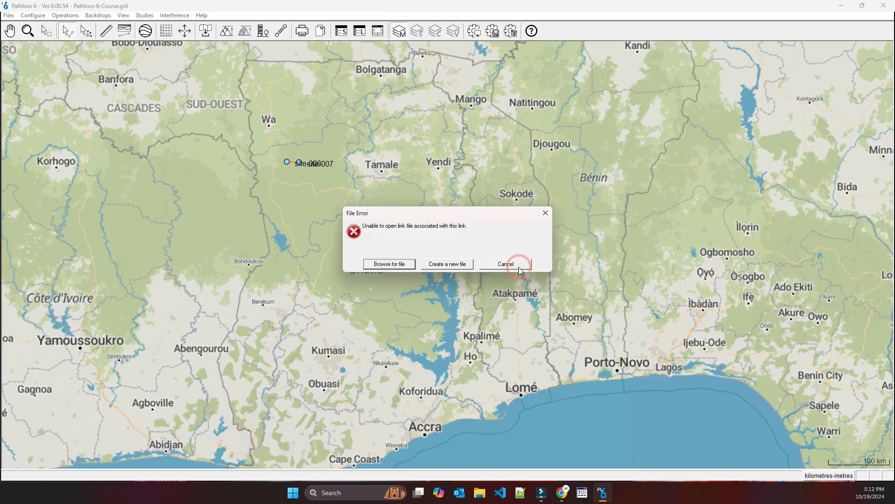
click(384, 265)
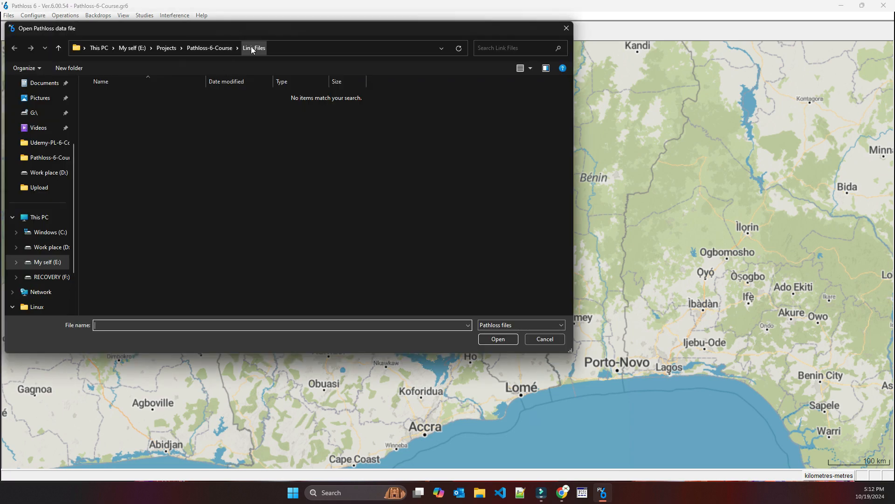
click(200, 50)
double_click(109, 99)
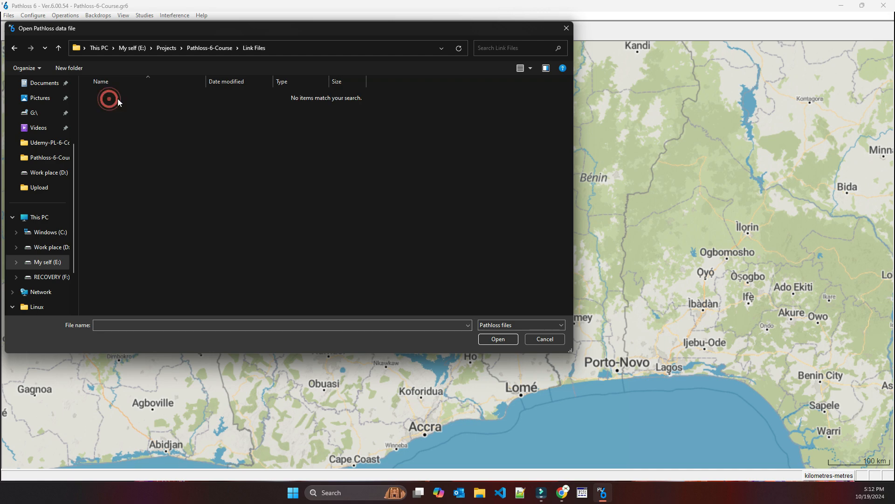
click(545, 339)
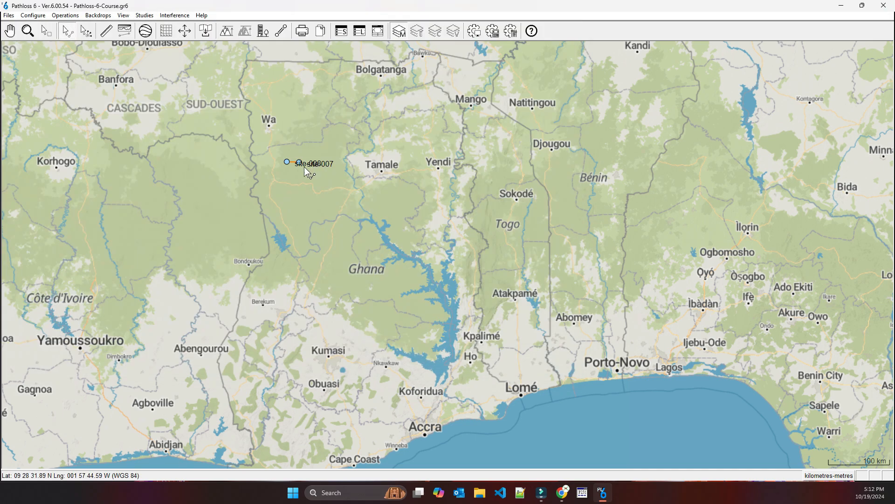
right_click(293, 165)
click(336, 205)
Change the network display's tiled map backdrop to the Street Map style
click(32, 15)
mouse_move(87, 30)
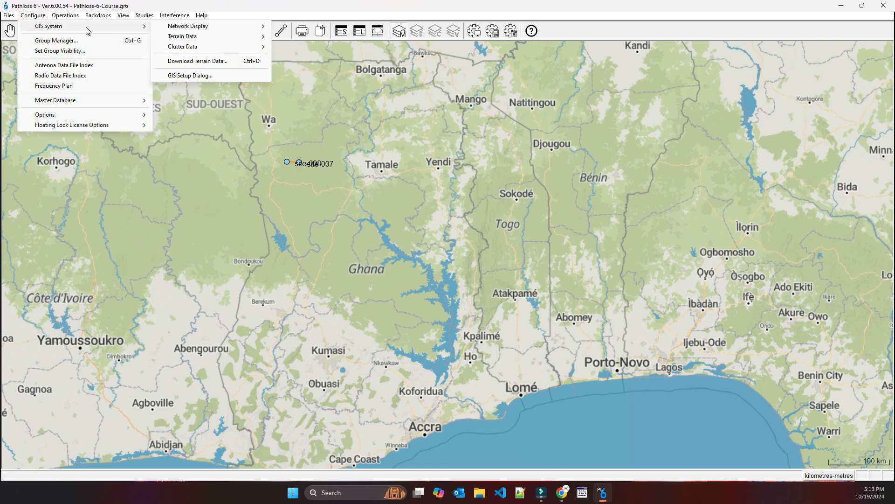
mouse_move(193, 31)
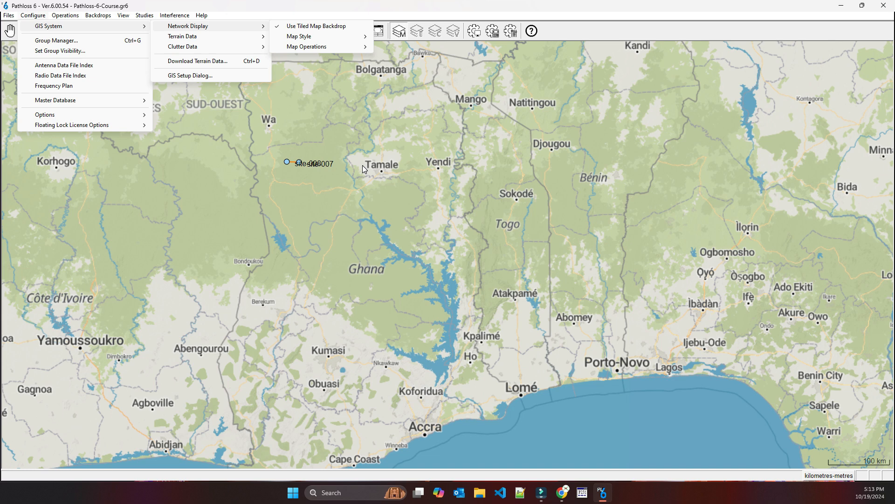
click(299, 36)
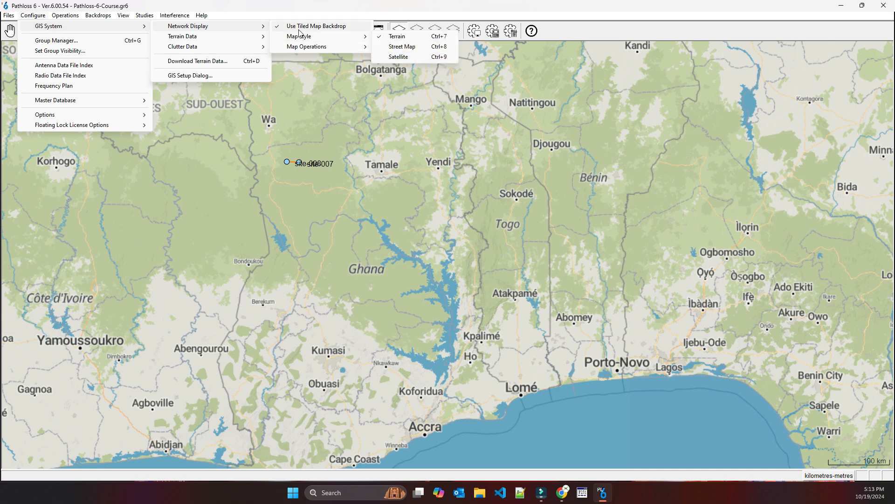
mouse_move(303, 47)
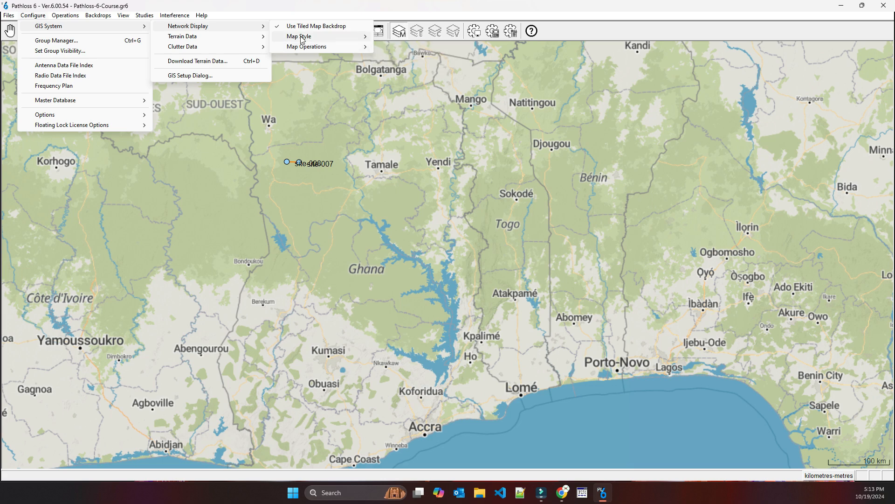
click(400, 46)
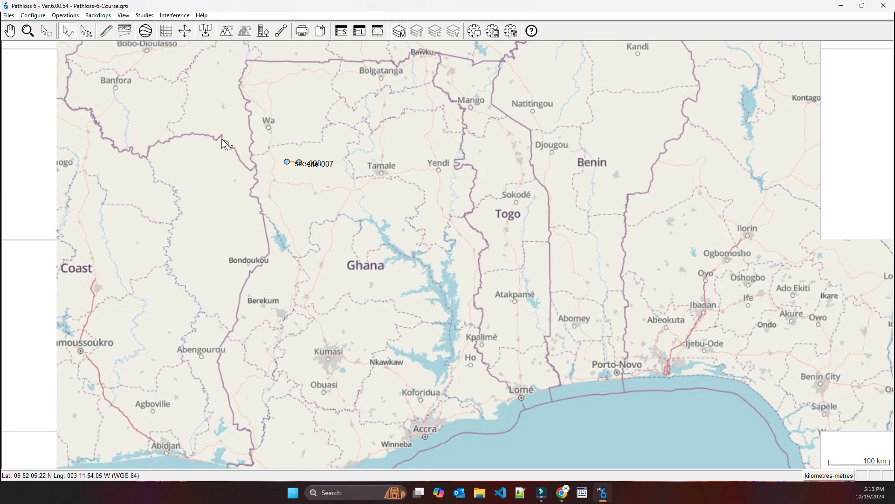
Set the network display's map style to Satellite
click(33, 16)
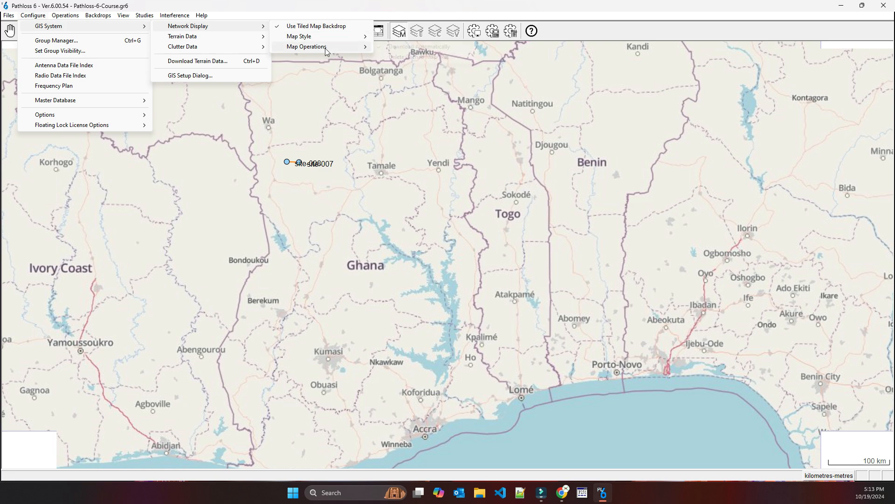
mouse_move(326, 36)
click(416, 56)
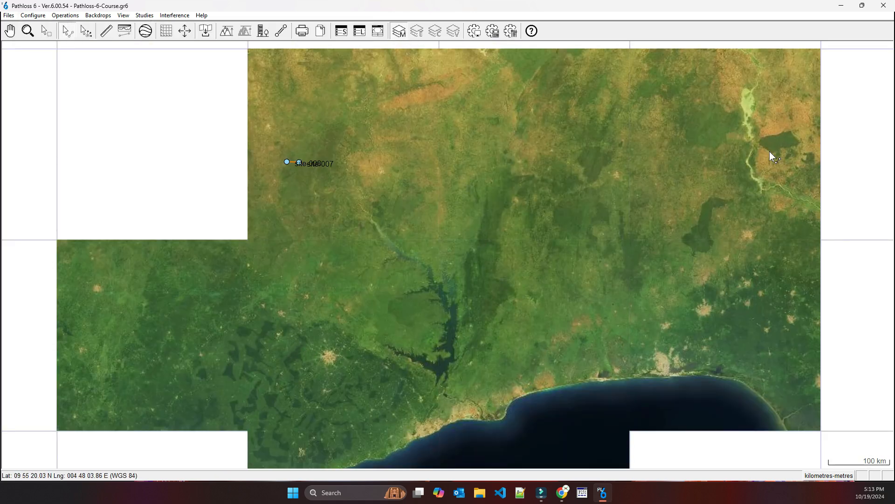
Review the network display's map operations for automatic downloading and deleting cached map tiles
click(32, 15)
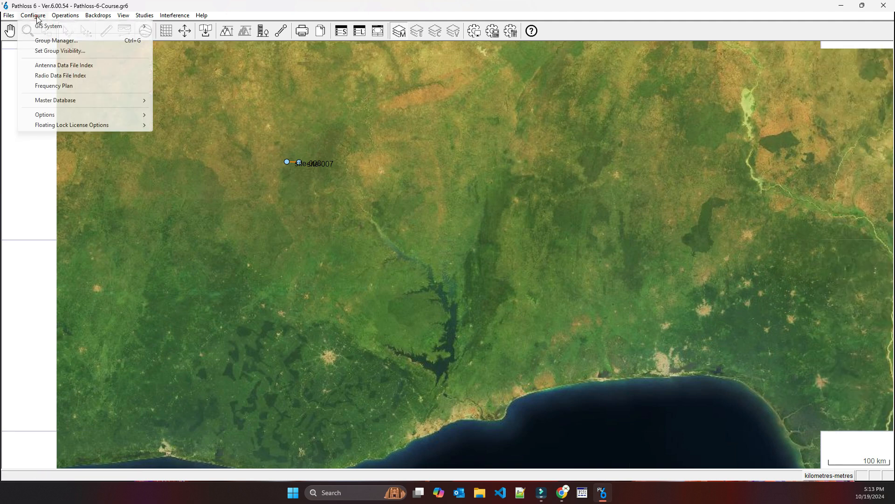
mouse_move(93, 26)
mouse_move(225, 28)
mouse_move(322, 48)
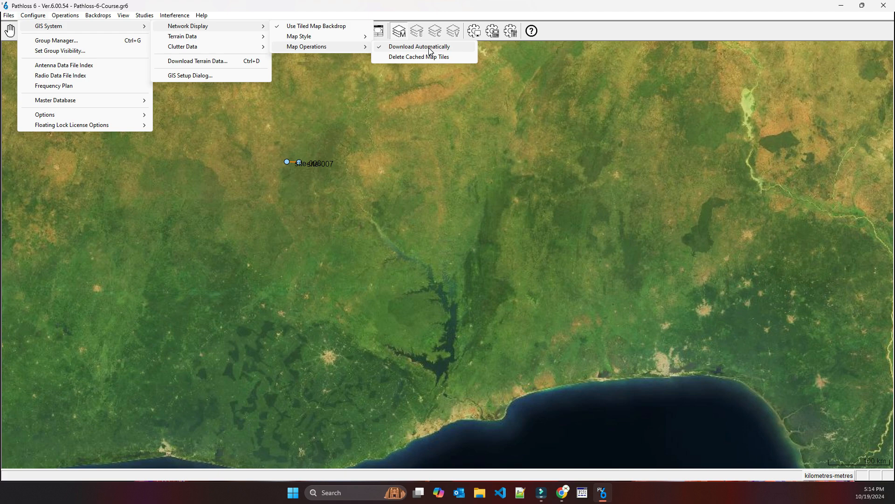
click(345, 178)
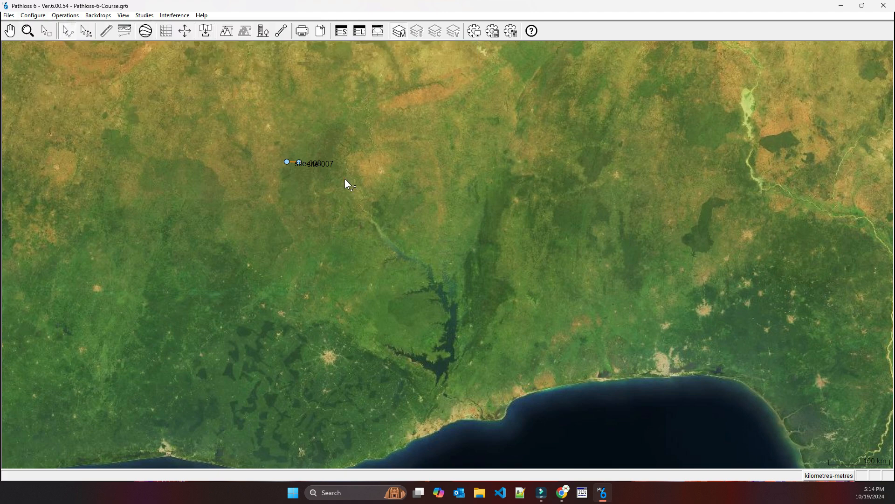
Try to switch the map backdrop from Satellite to Street Map over a wider area
scroll(368, 217, down, 1)
scroll(448, 255, down, 2)
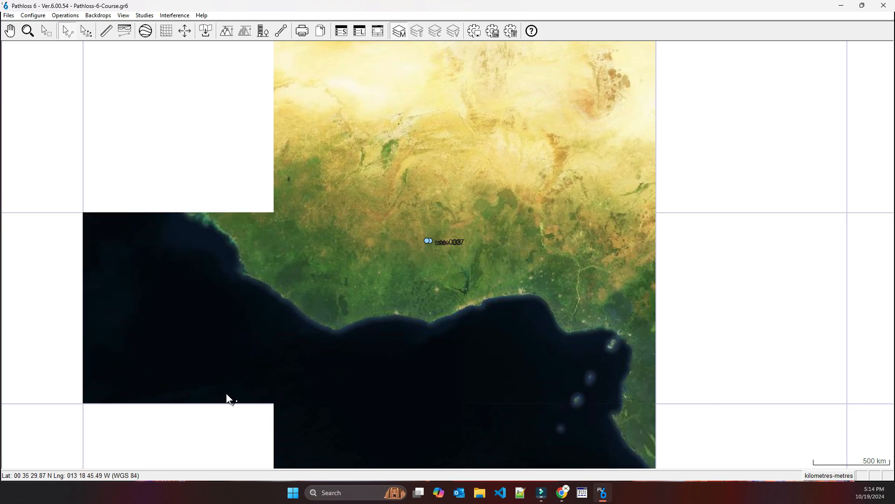
click(30, 15)
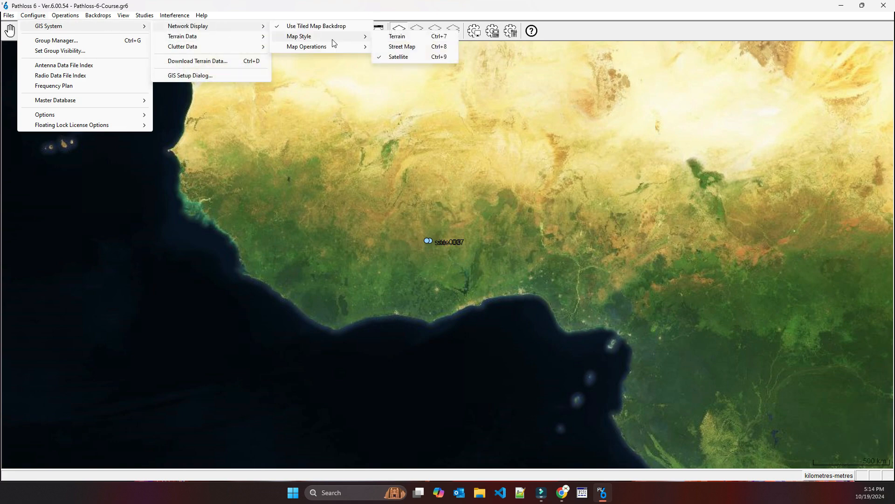
click(408, 48)
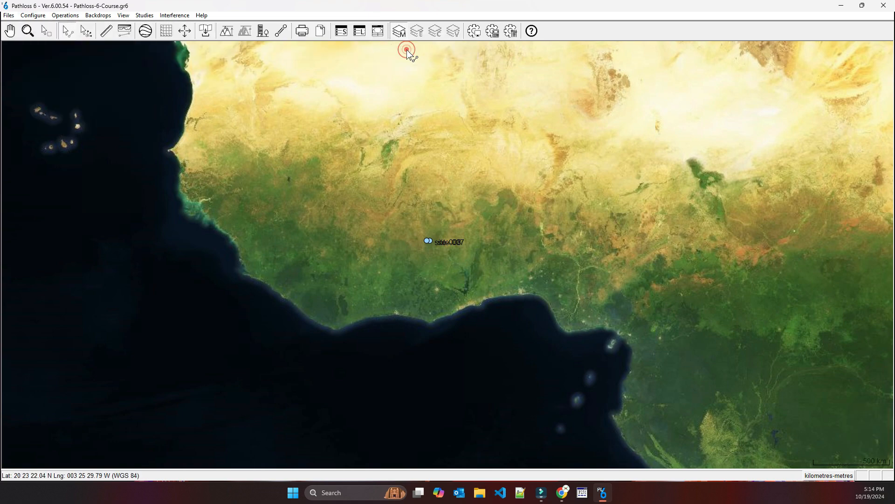
Examine how the satellite map tiles load at different zoom levels across West Africa around the two sites
scroll(448, 255, down, 6)
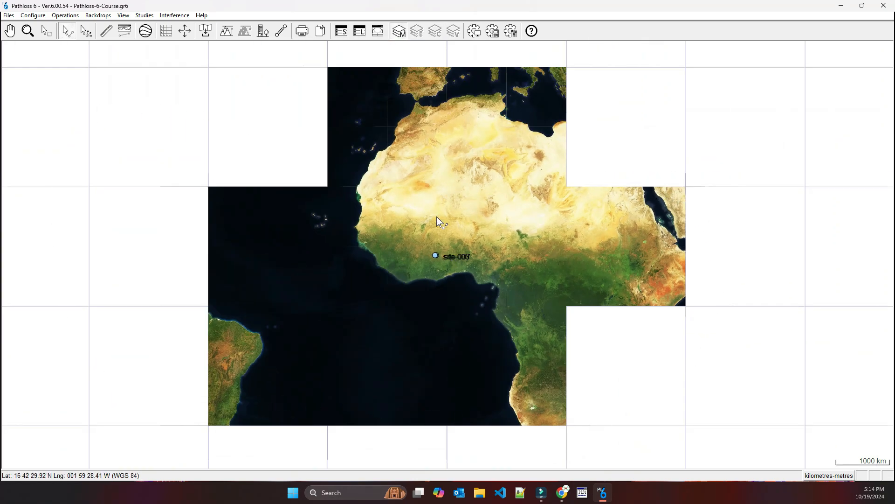
scroll(448, 256, up, 5)
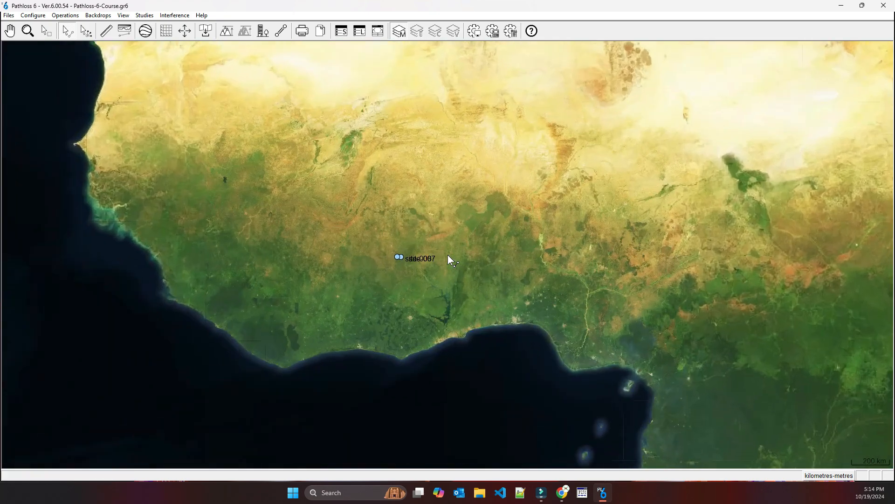
scroll(448, 254, up, 1)
drag(199, 149, 299, 348)
scroll(248, 275, up, 2)
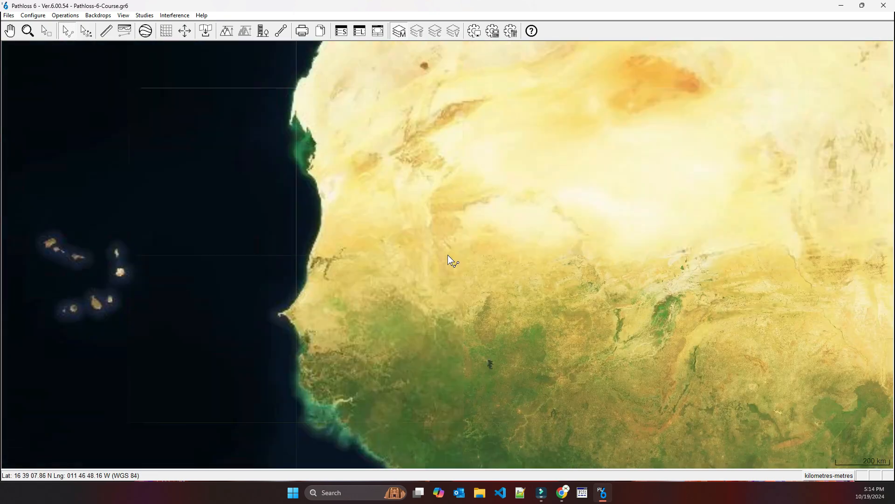
scroll(447, 254, up, 1)
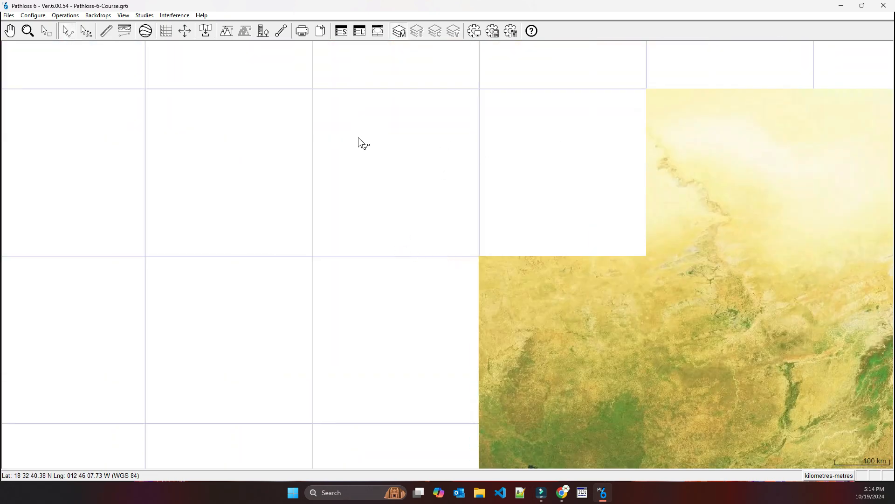
scroll(448, 255, down, 1)
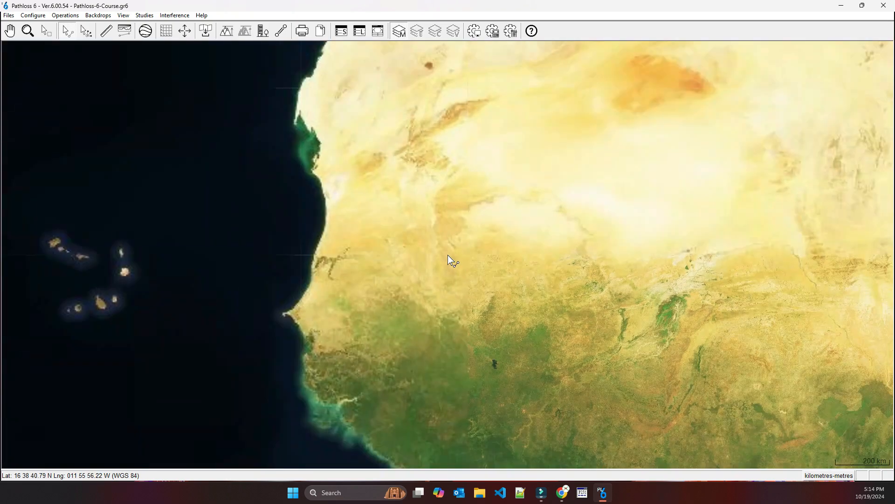
scroll(448, 255, down, 1)
drag(558, 342, 421, 236)
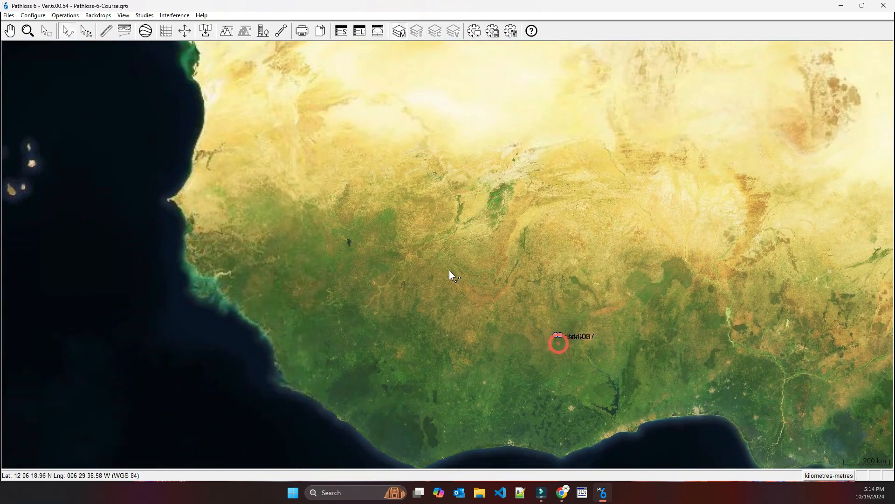
Switch the GIS system's terrain data source to Manual DEM Setup
scroll(449, 270, down, 1)
drag(503, 289, 409, 259)
click(33, 15)
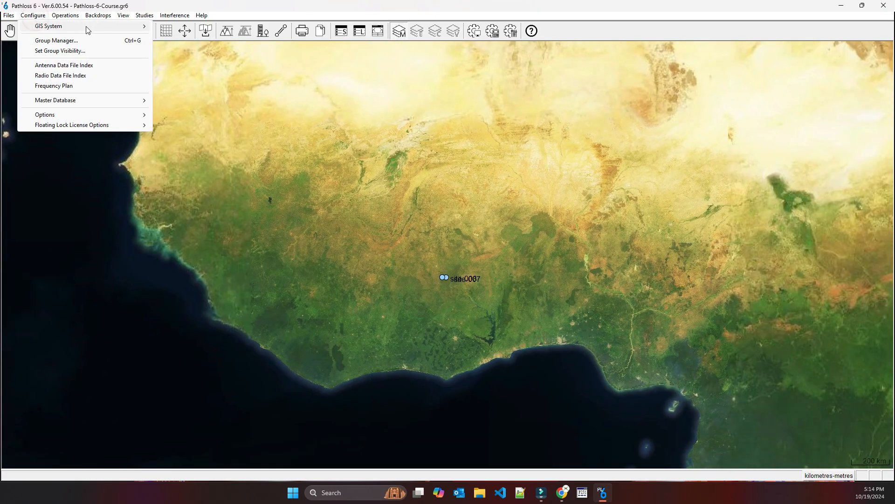
mouse_move(134, 28)
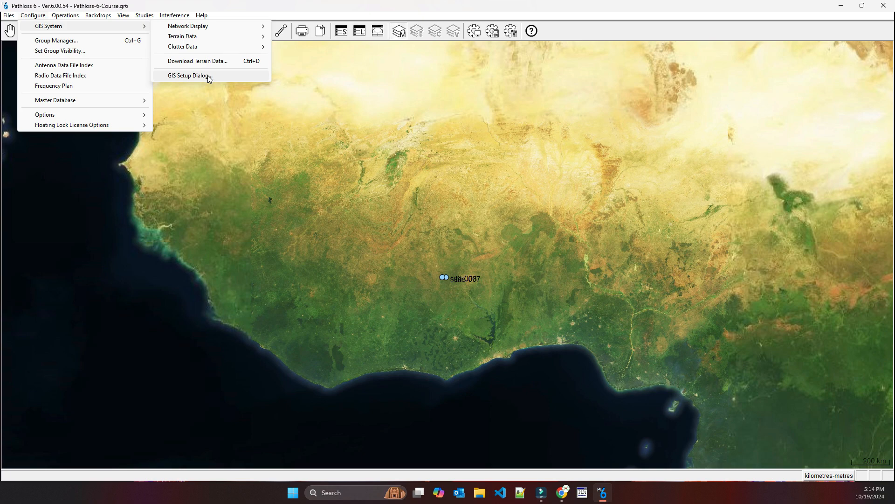
mouse_move(210, 26)
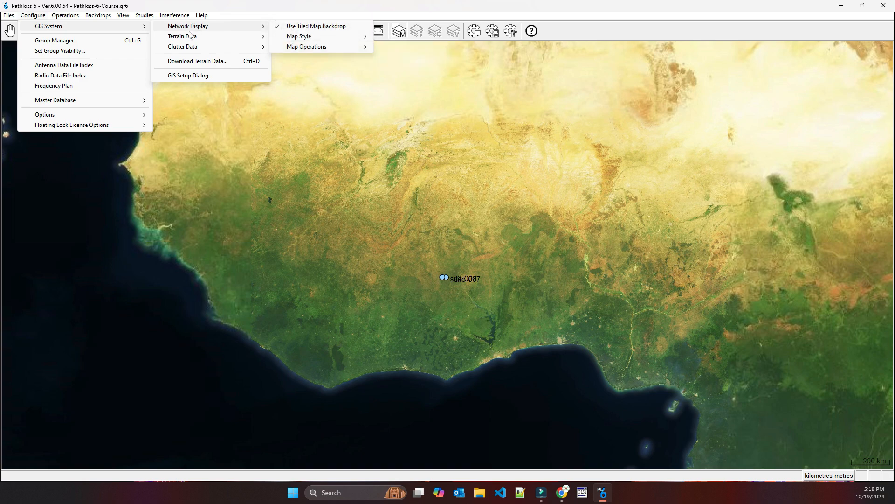
mouse_move(190, 36)
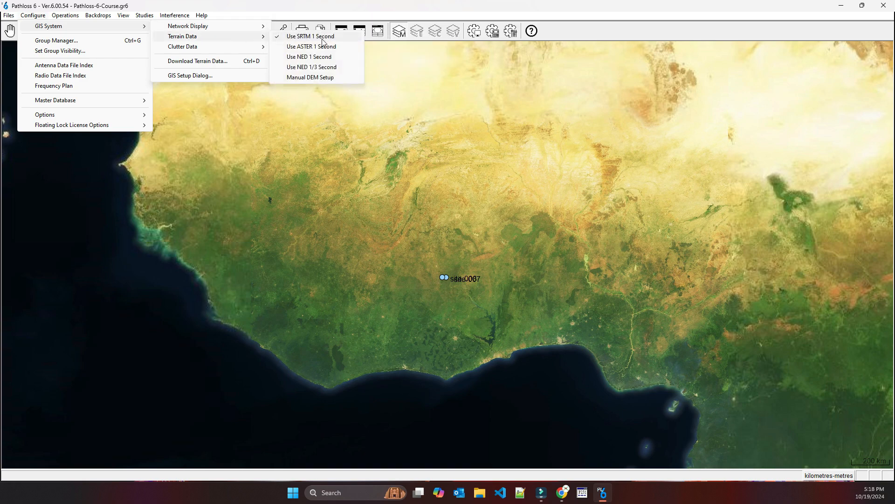
click(301, 77)
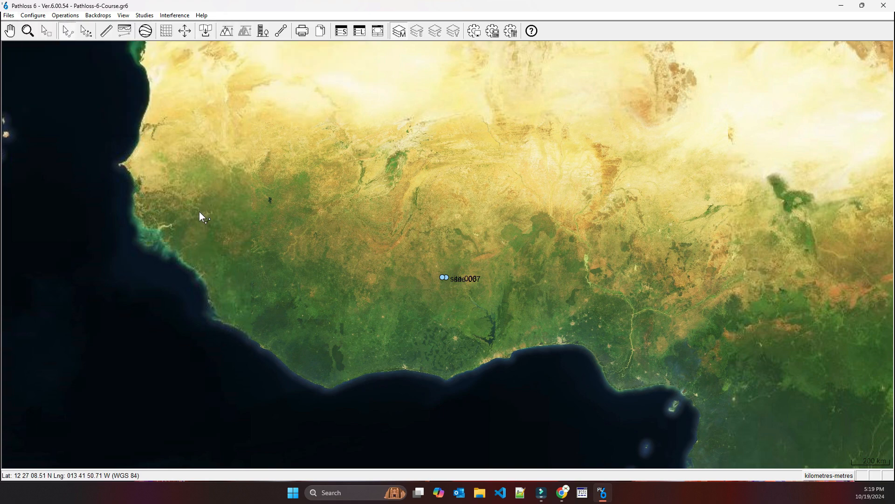
In the GIS setup, set the primary DEM's digital elevation model to SRTM (World) and accept the configuration
click(31, 16)
mouse_move(88, 27)
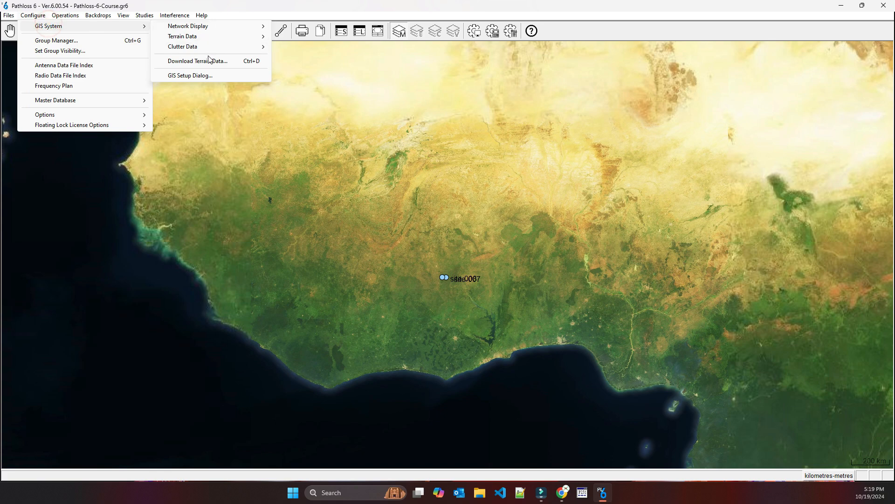
click(198, 76)
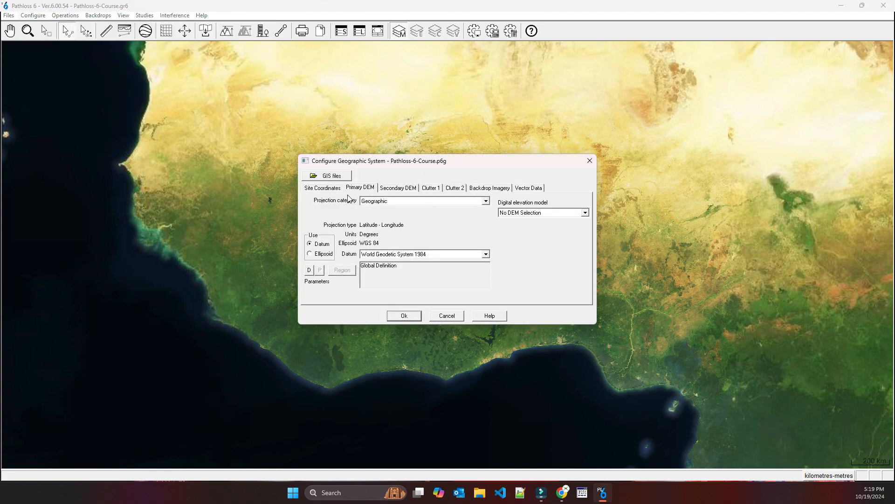
click(547, 212)
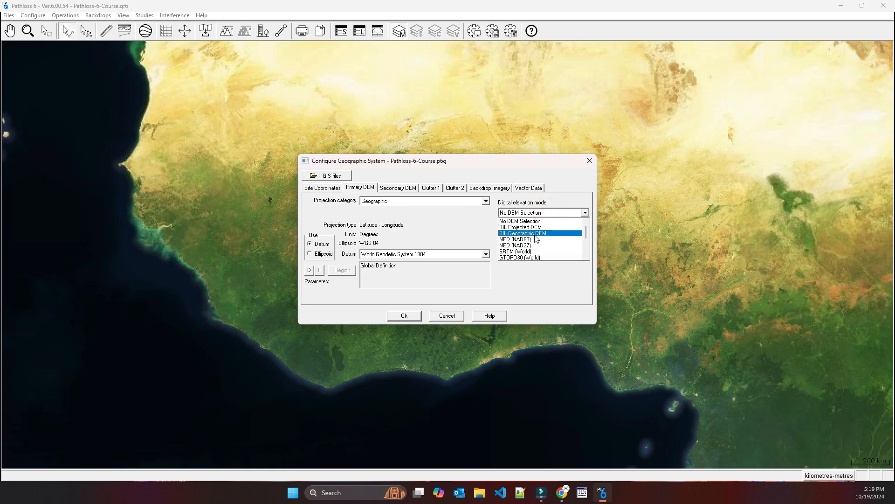
click(515, 251)
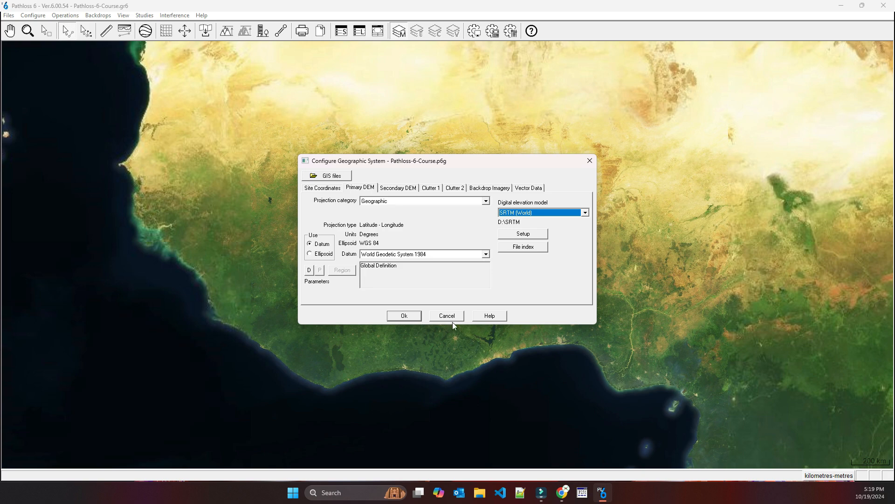
click(405, 316)
Set the GIS system's terrain data source to SRTM 1 Second
click(33, 15)
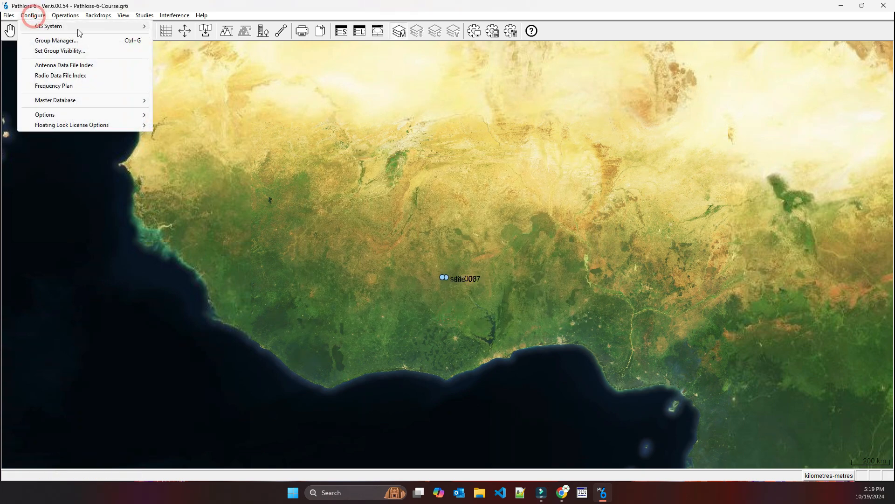
mouse_move(82, 27)
mouse_move(210, 36)
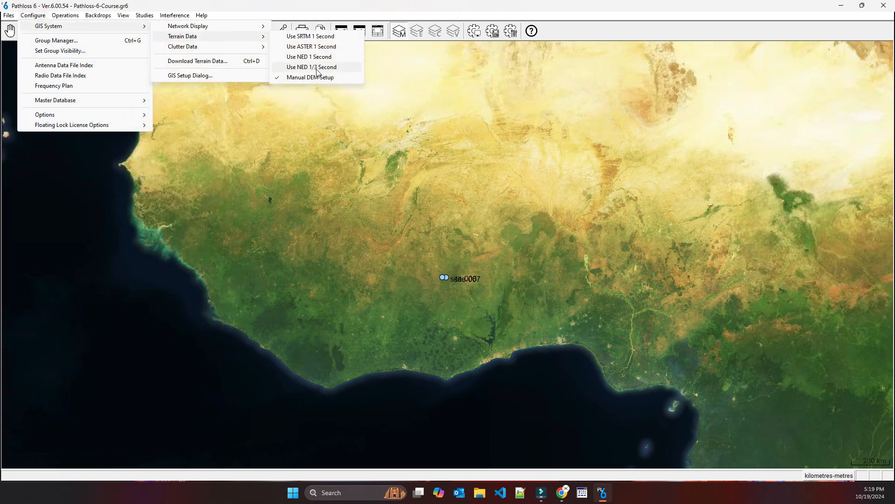
click(317, 36)
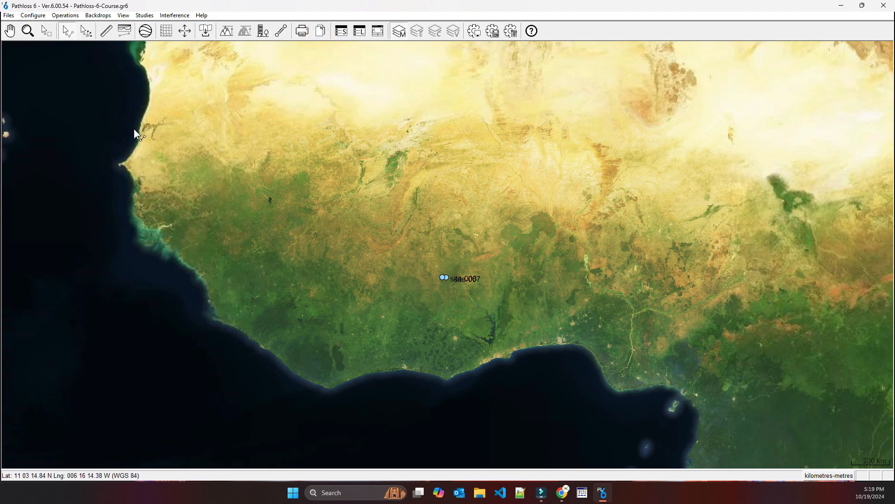
Open the GIS setup dialog to review the site coordinate settings
click(32, 15)
mouse_move(86, 29)
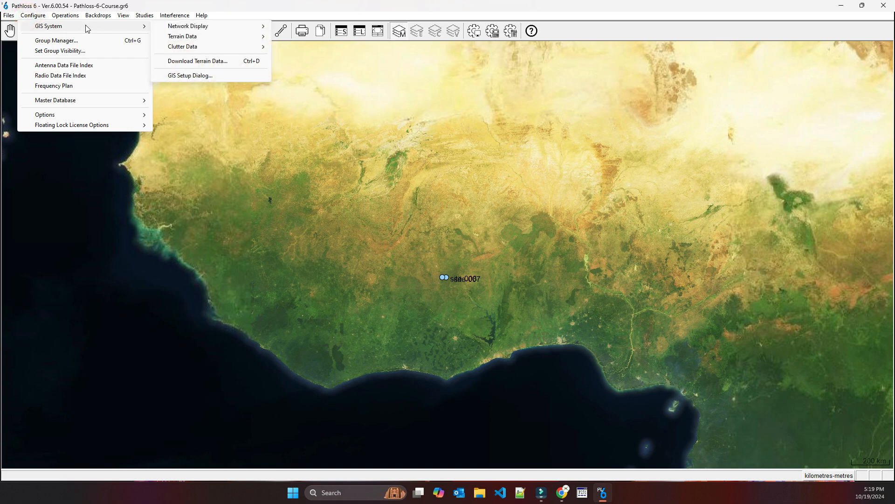
mouse_move(205, 47)
click(198, 76)
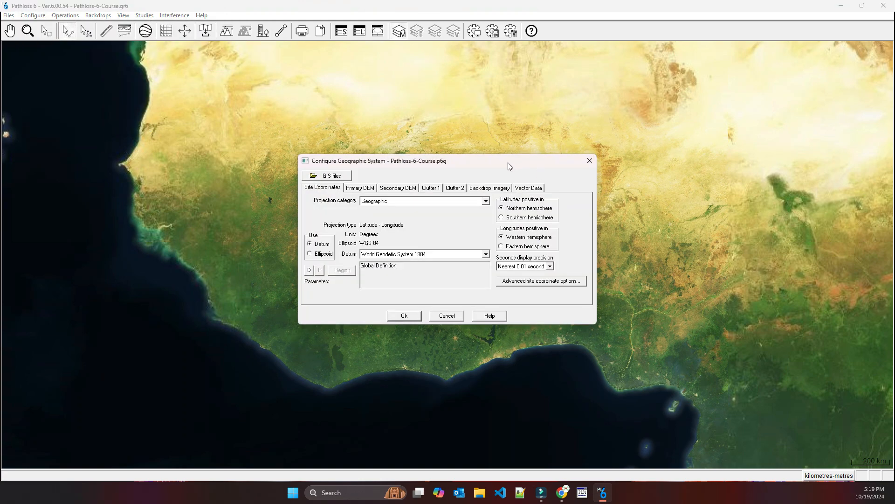
drag(507, 162, 497, 126)
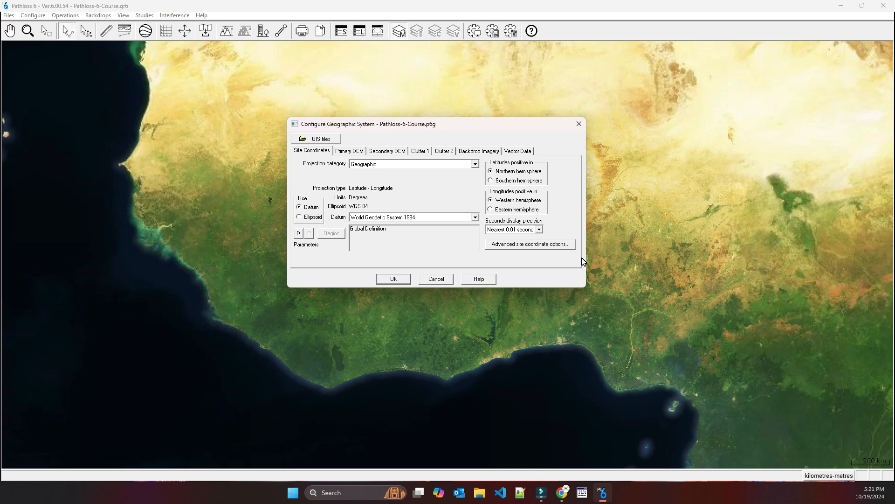
Try the projection category Map Grid of Australia 1994 (MGA 94) - Fixed Zone for the site coordinates
click(400, 165)
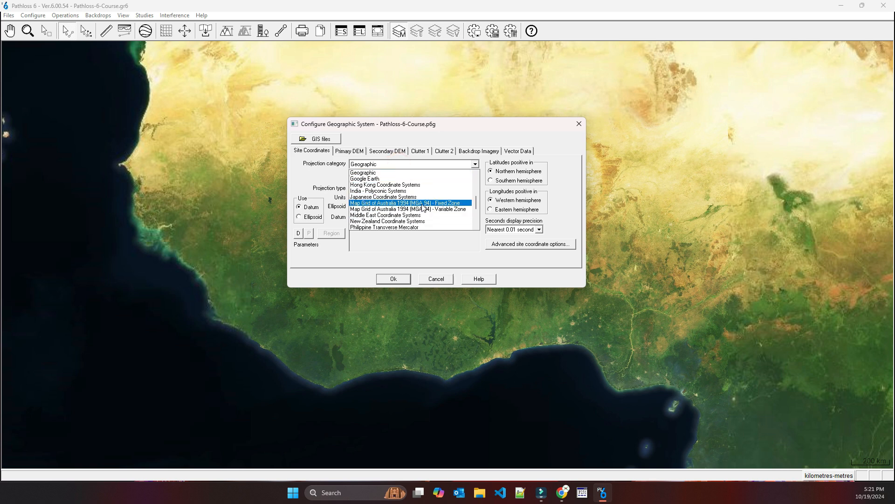
click(427, 167)
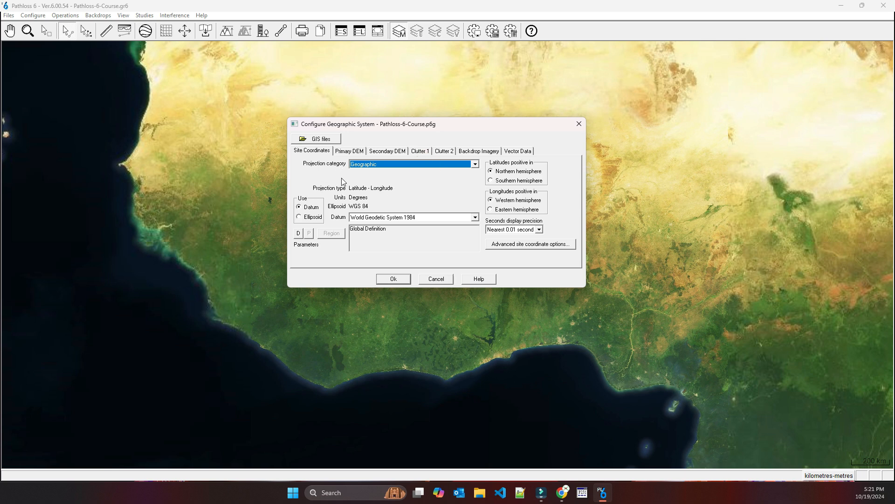
click(381, 172)
click(380, 200)
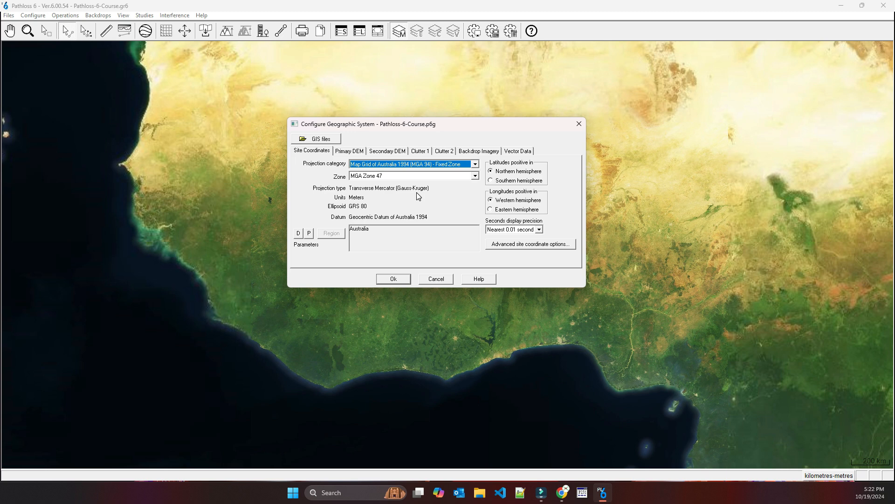
Set the site coordinates' projection category back to Geographic
click(390, 165)
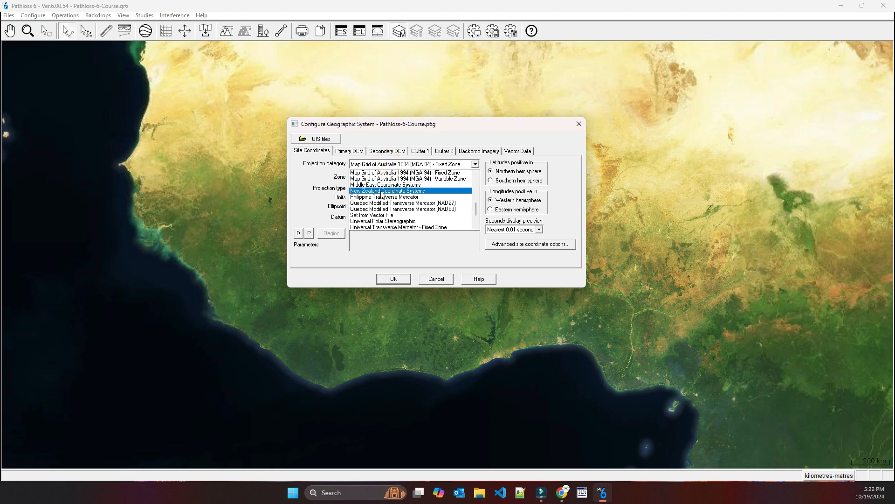
scroll(382, 194, up, 8)
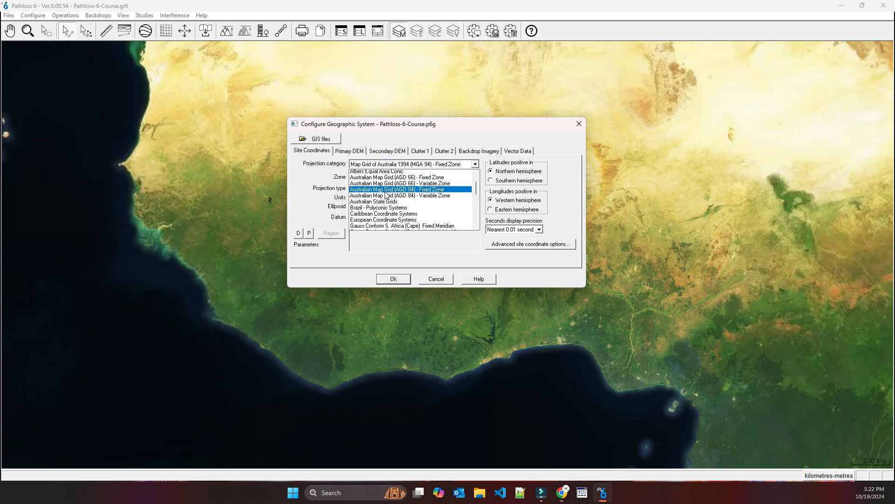
scroll(386, 195, down, 2)
click(371, 222)
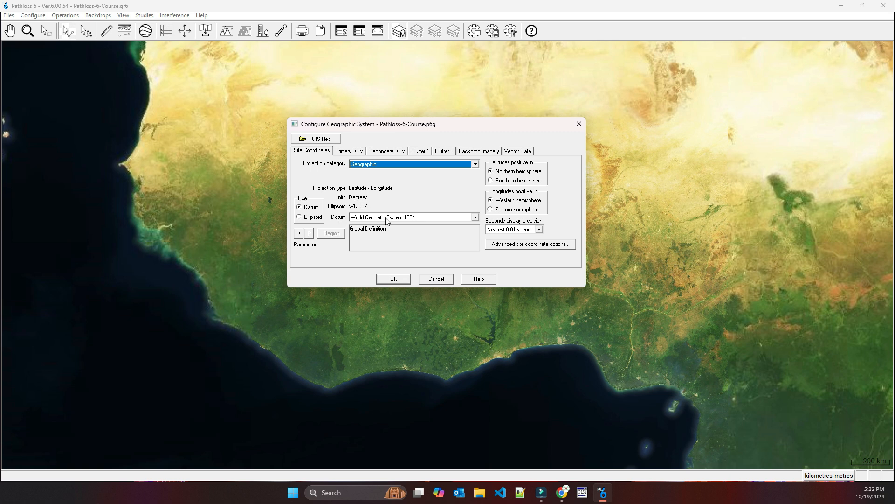
Switch the site coordinates between datum and ellipsoid, and view the WGS 84 ellipse parameters
click(308, 219)
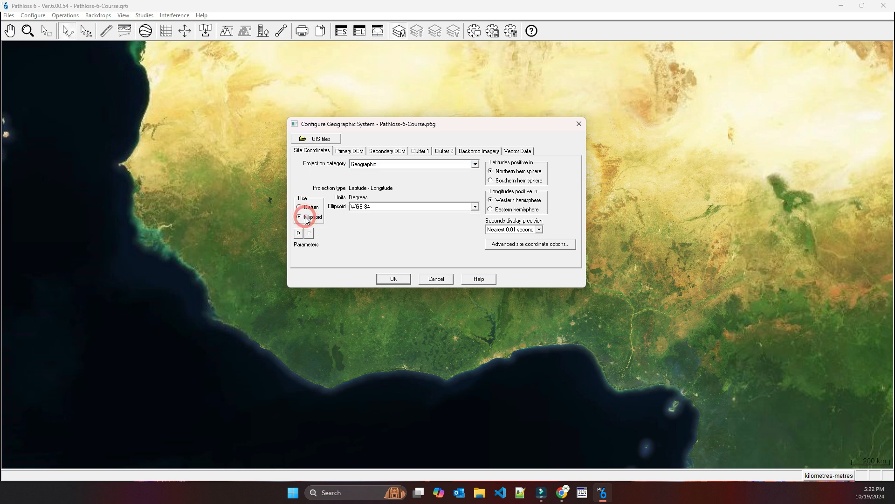
click(308, 207)
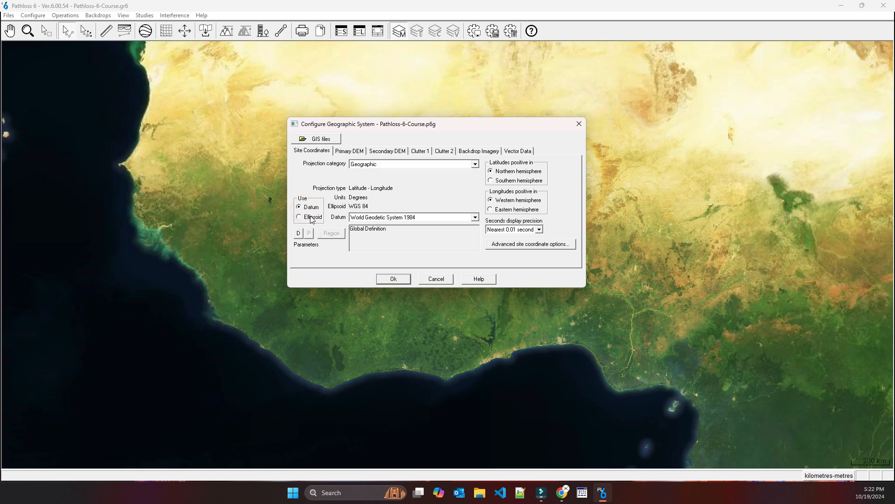
click(313, 220)
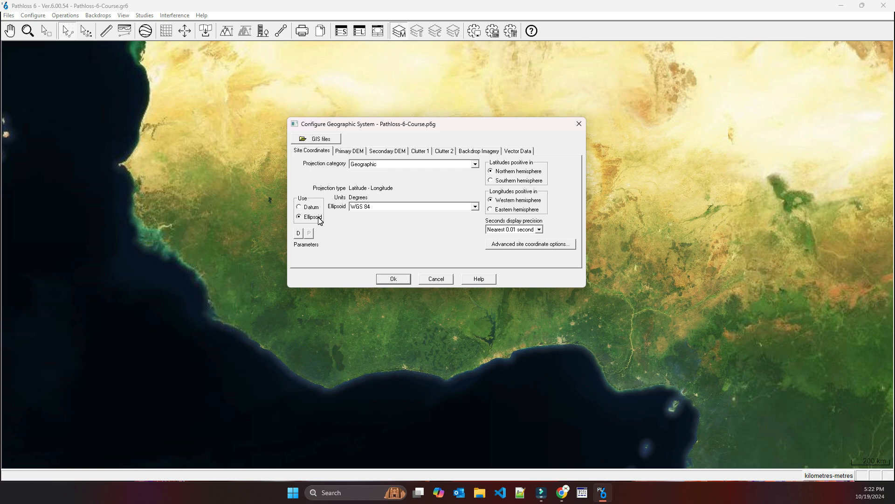
click(298, 233)
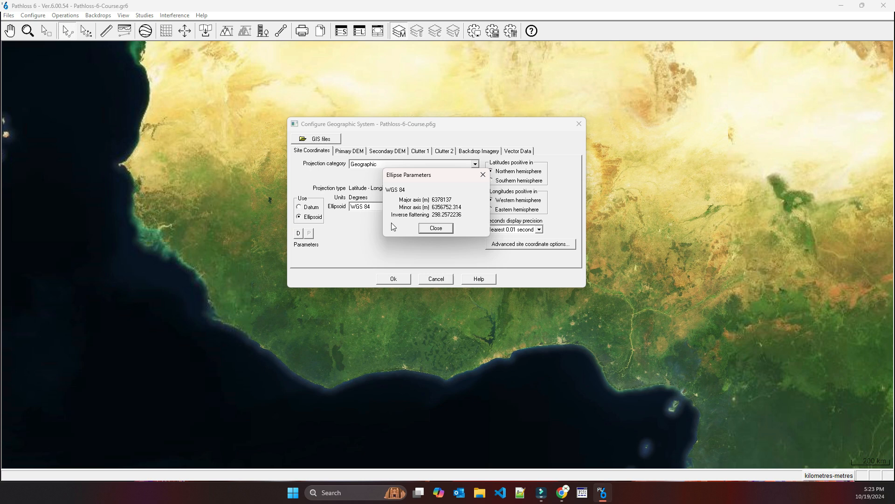
click(436, 228)
Base the site coordinates on the datum again and review the World Geodetic System 1984 datum parameters
click(300, 206)
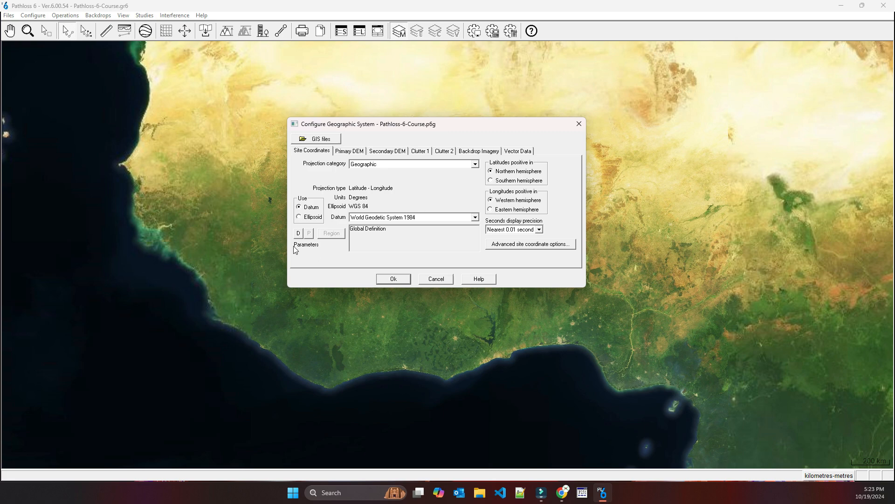
click(298, 233)
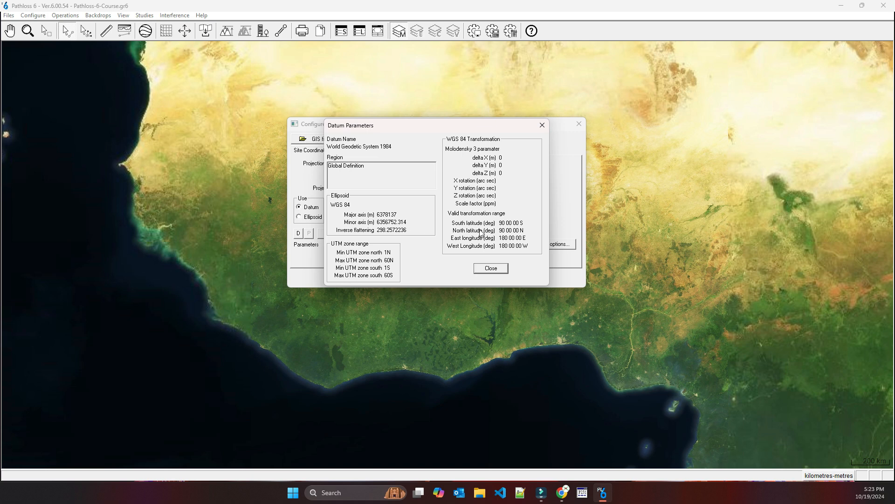
click(497, 269)
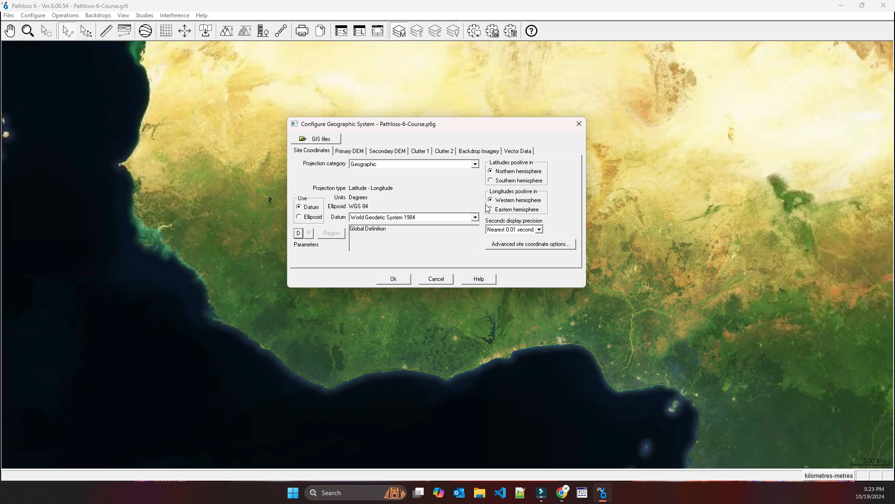
Choose Nearest 0.01 second as the seconds display precision for the site coordinates
click(522, 230)
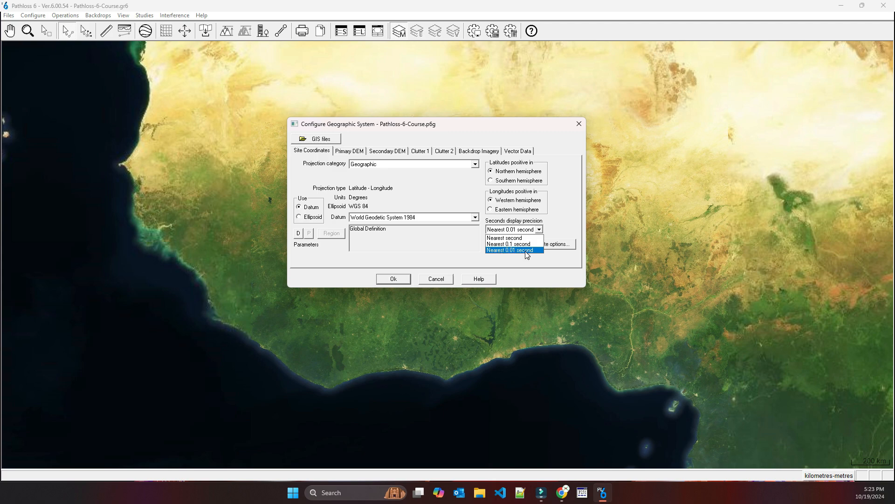
click(526, 251)
In the advanced site coordinate options, leave WGS84 referencing off and choose recalculating XY projected coordinates from latitude and longitude
click(521, 244)
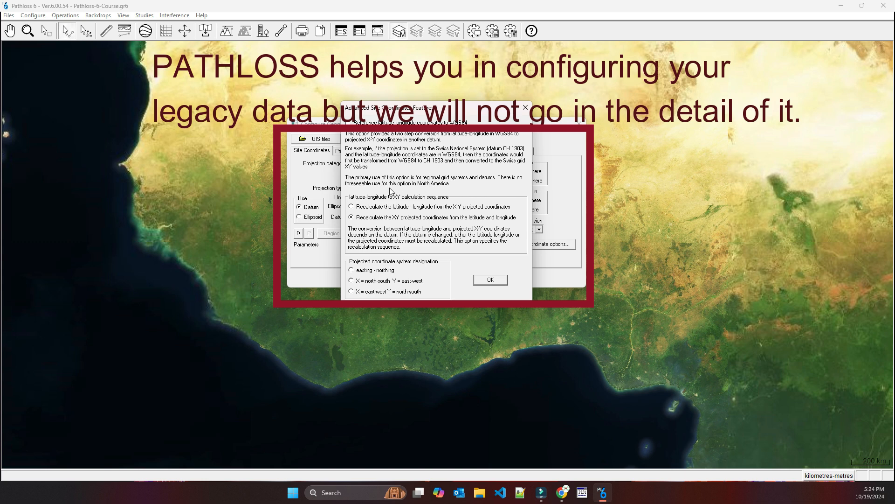
click(347, 122)
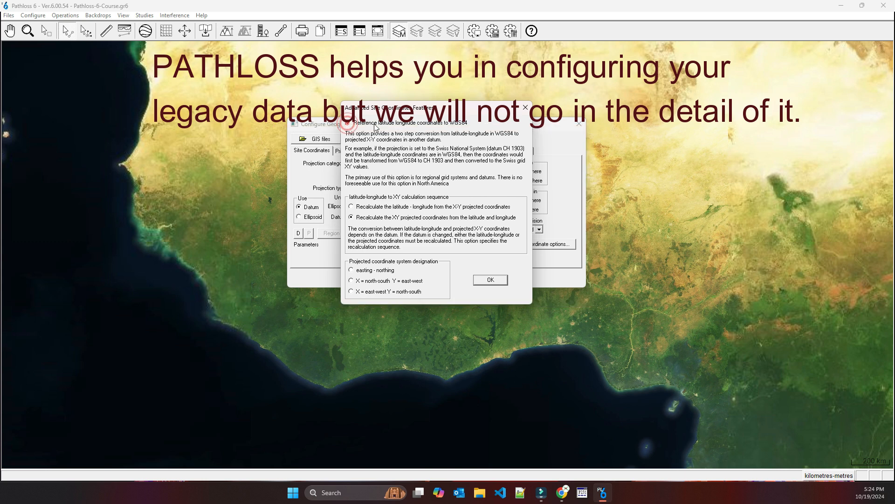
click(349, 123)
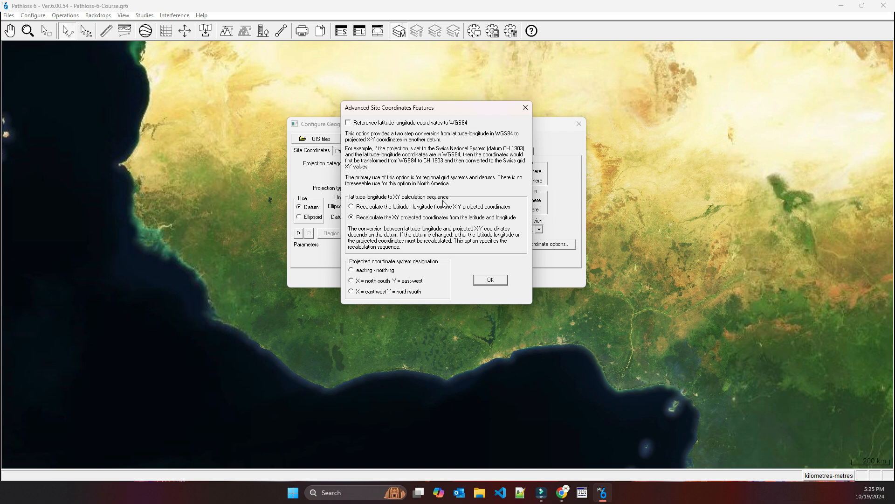
click(351, 216)
click(352, 206)
click(369, 217)
Try the projected coordinate system designations, choose X = east-west Y = north-south, and accept the advanced options
click(352, 270)
click(352, 282)
click(352, 293)
click(490, 280)
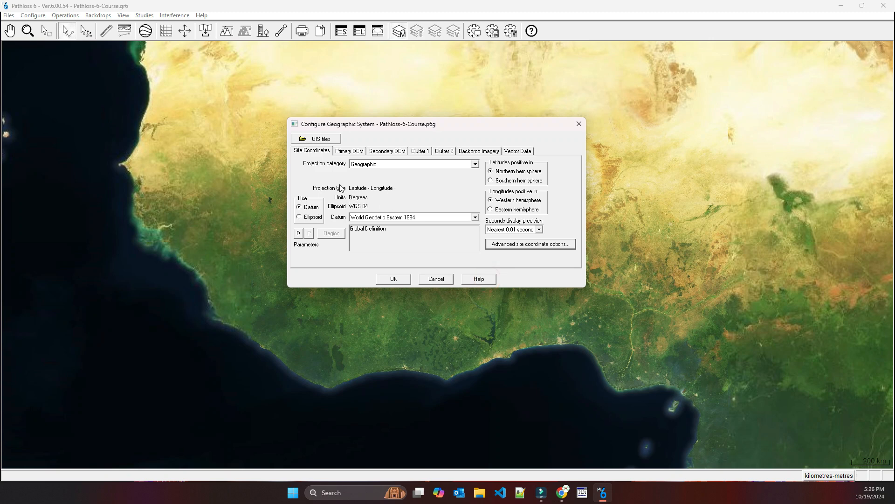
Stop using the managed SRTM data for the primary DEM
click(353, 156)
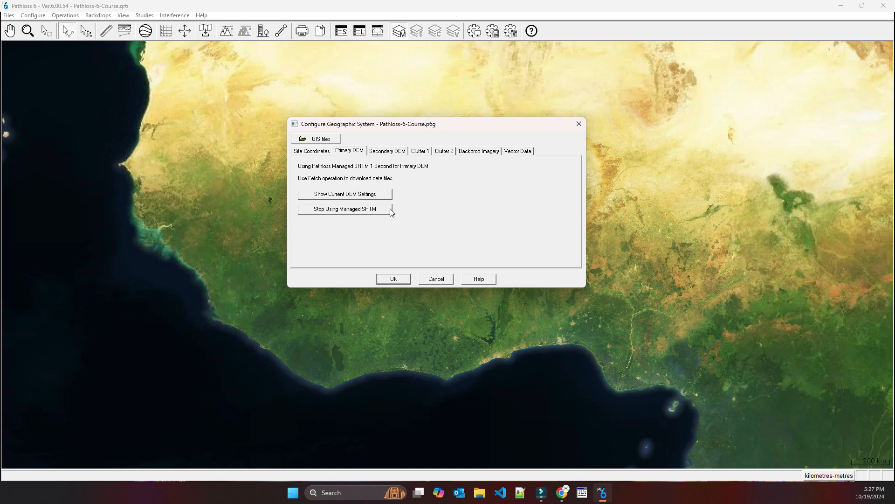
click(353, 211)
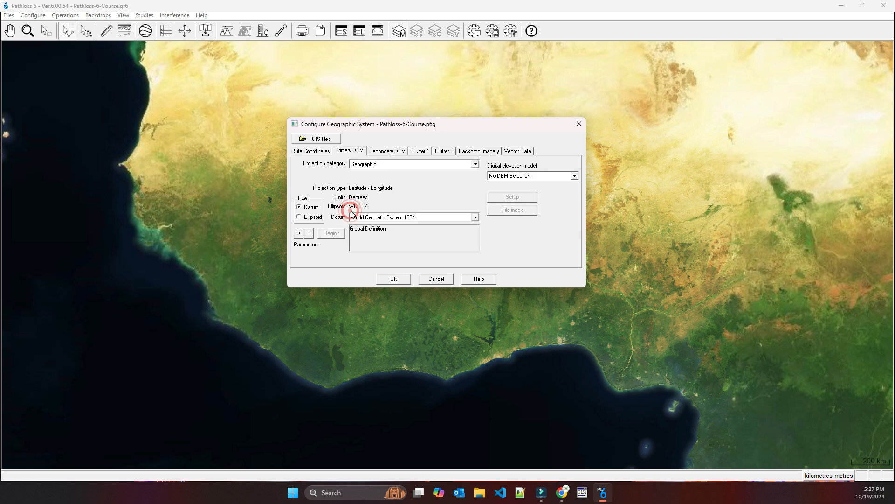
Examine the digital elevation models available for the primary DEM, and cancel the geographic system configuration
click(311, 150)
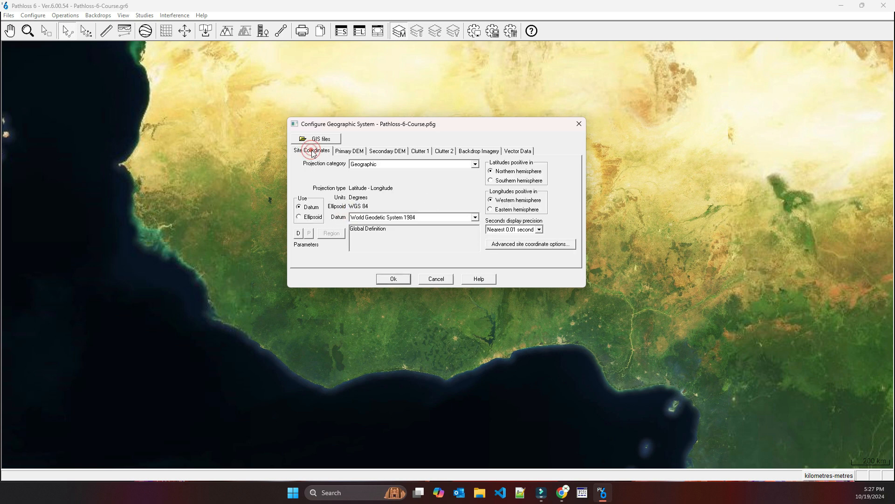
click(350, 151)
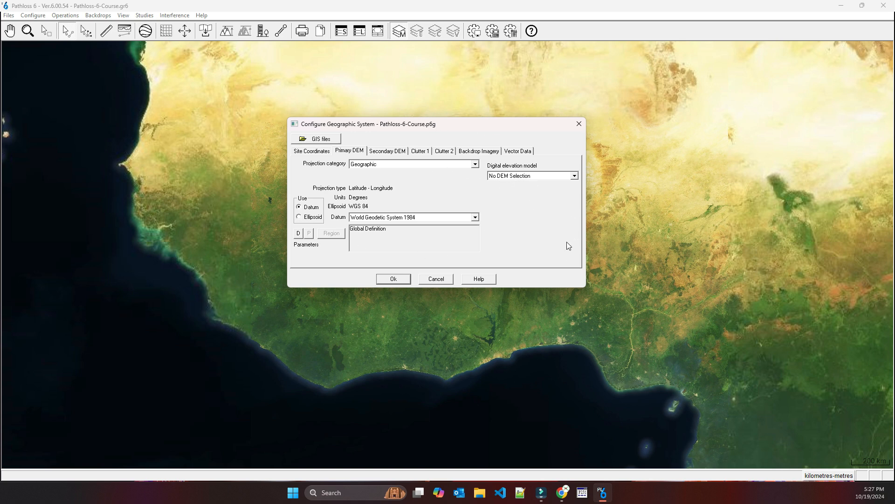
click(526, 177)
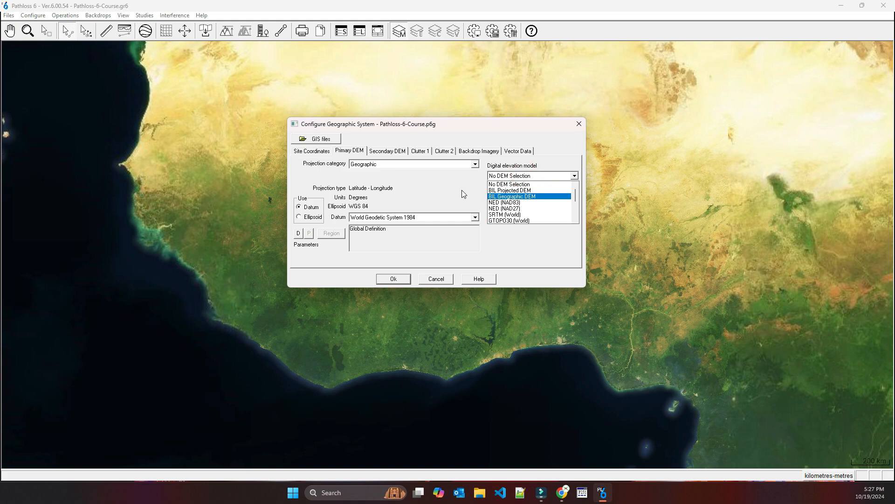
click(444, 187)
click(436, 278)
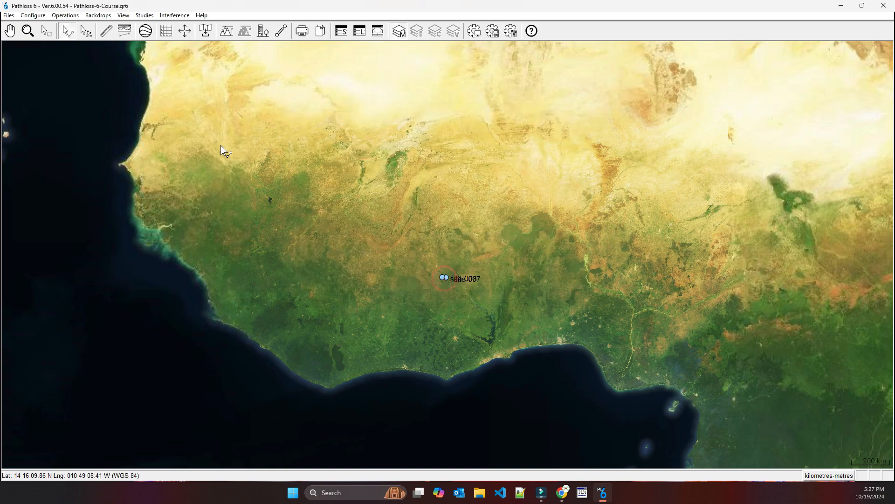
click(33, 16)
mouse_move(89, 27)
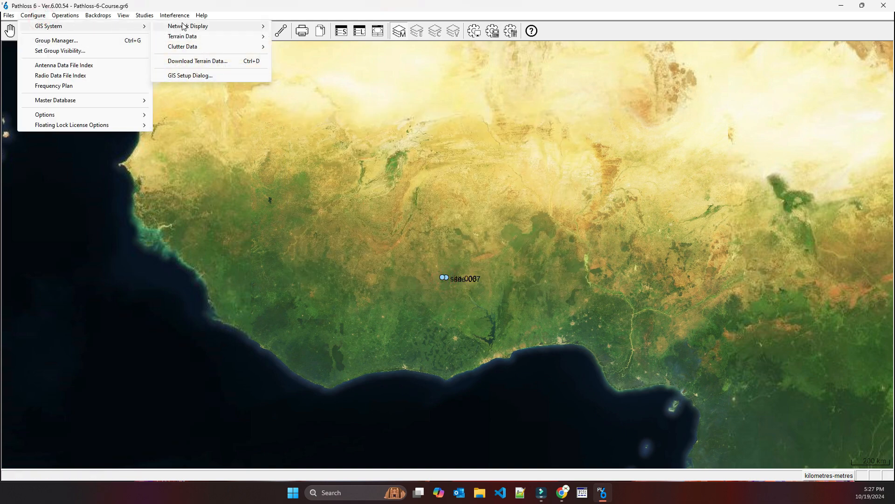
click(191, 76)
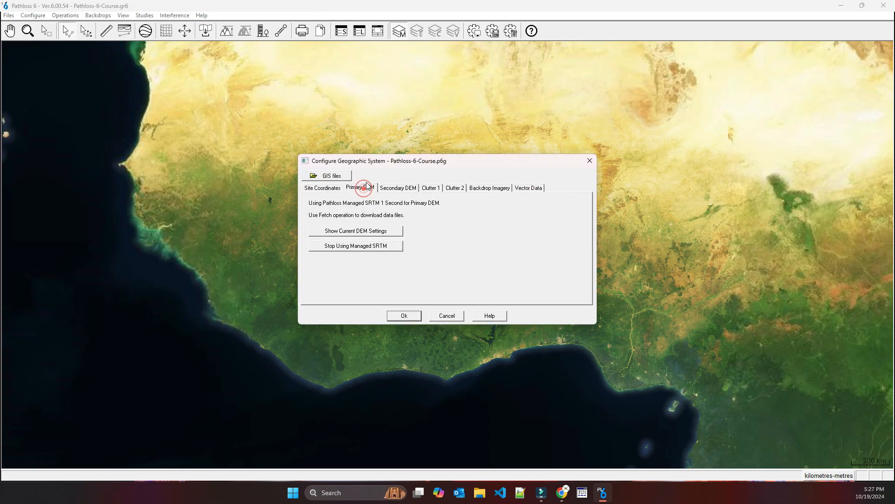
click(366, 231)
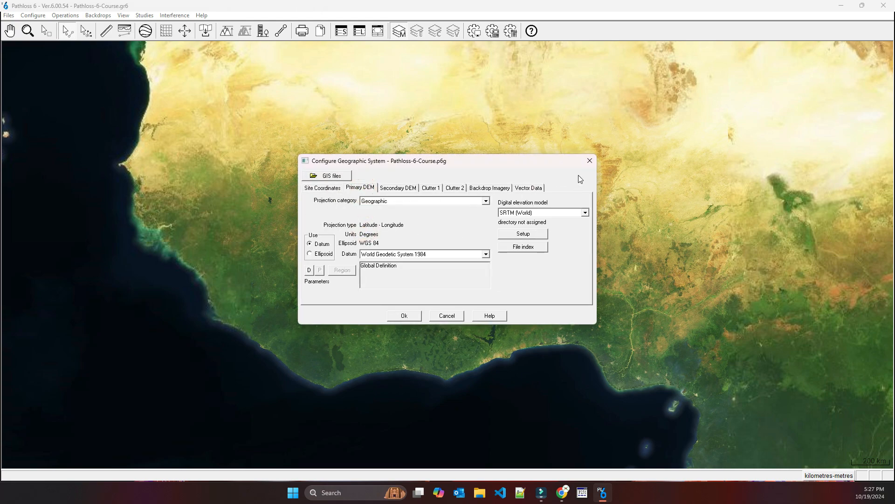
click(589, 160)
Reopen the GIS setup and show the current settings of the managed SRTM primary DEM
click(11, 16)
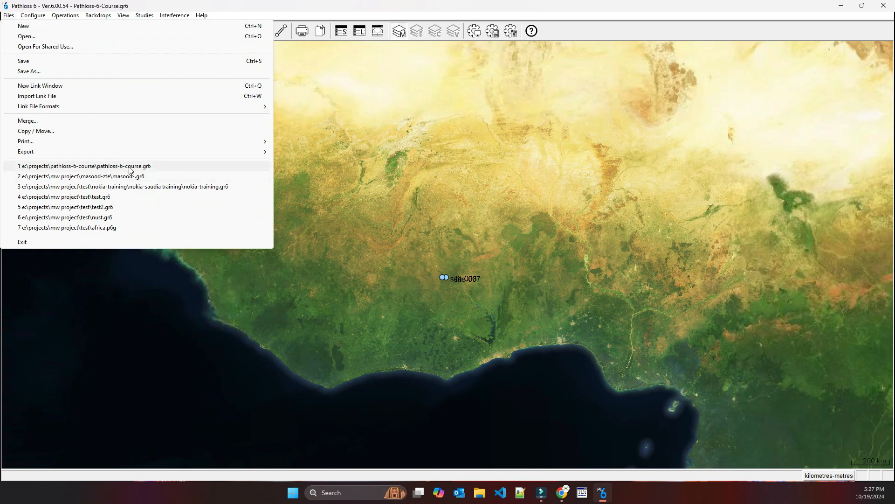
mouse_move(33, 16)
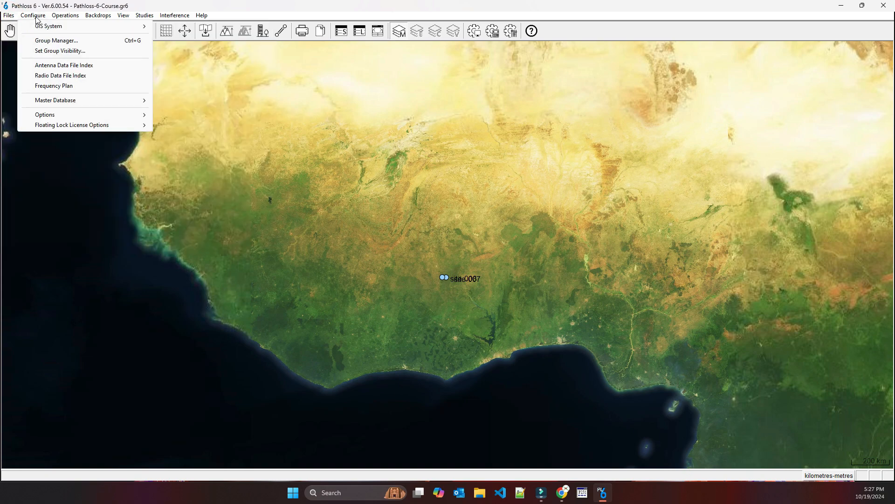
mouse_move(89, 26)
click(205, 76)
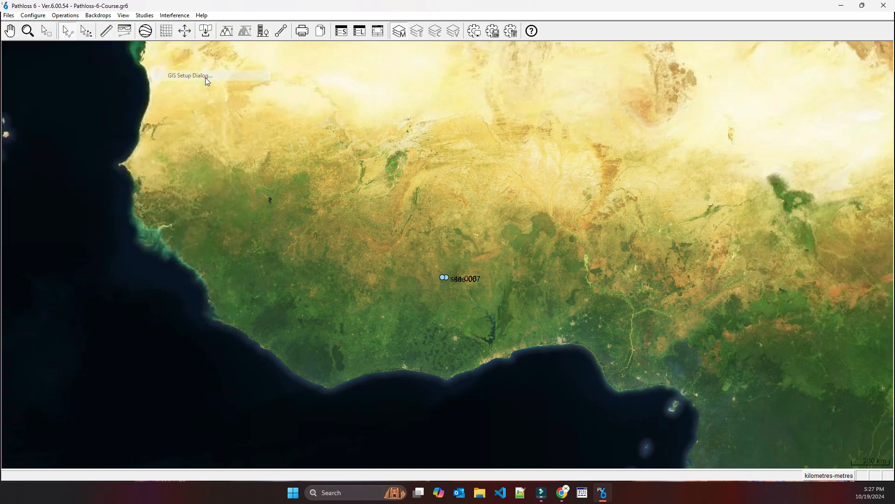
click(364, 187)
click(368, 230)
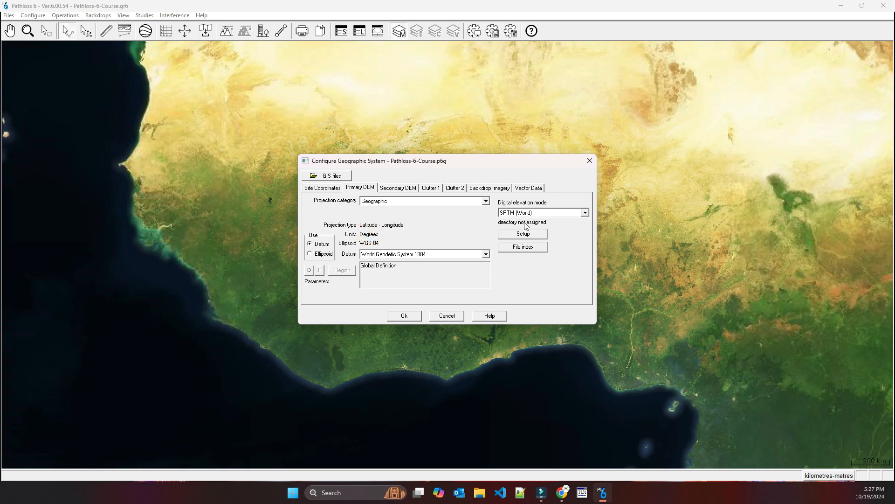
Try to browse for the main directory of the SRTM (World) primary DEM, and cancel its setup
click(523, 234)
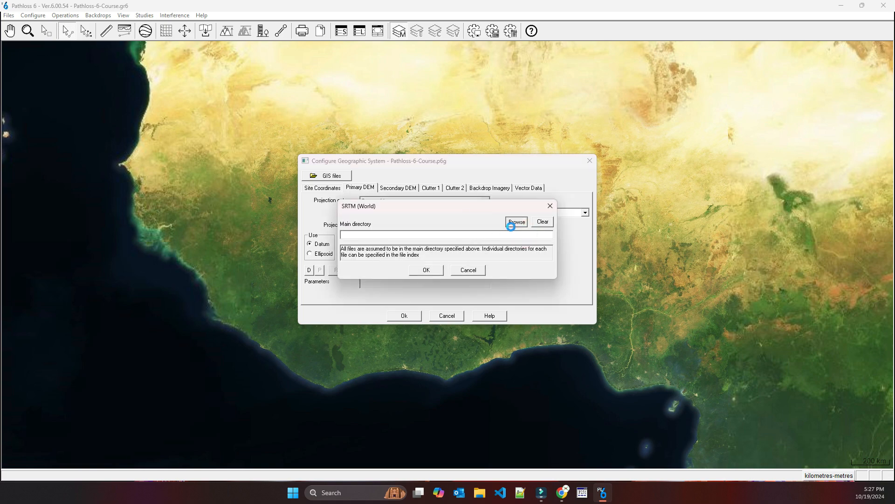
click(516, 222)
click(889, 153)
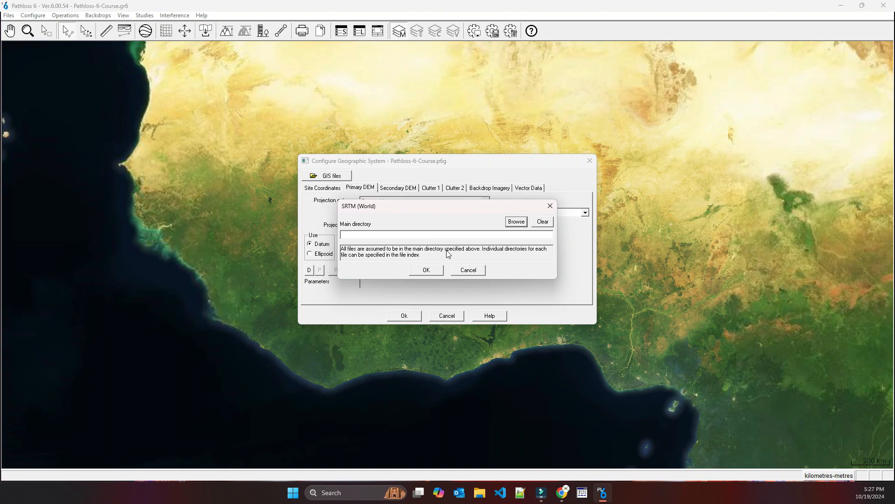
click(467, 270)
Load the geographic settings file Pathloss-6-Course.p6g into the GIS configuration
click(331, 180)
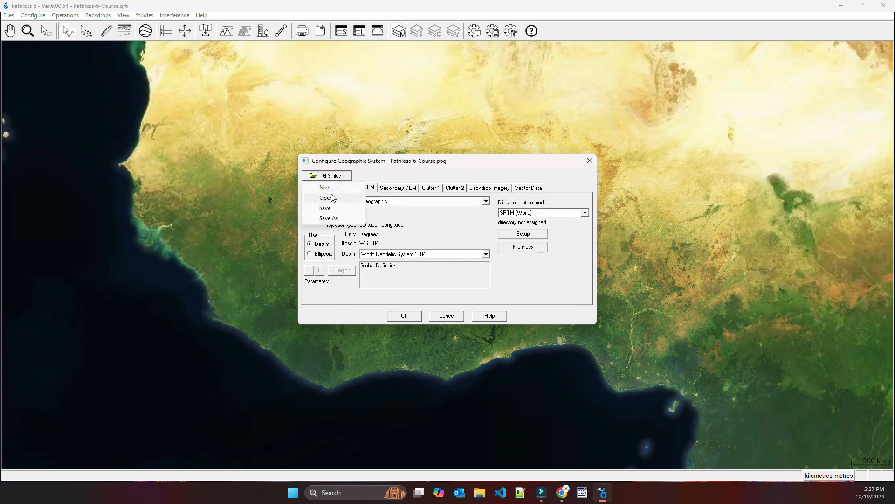
click(329, 196)
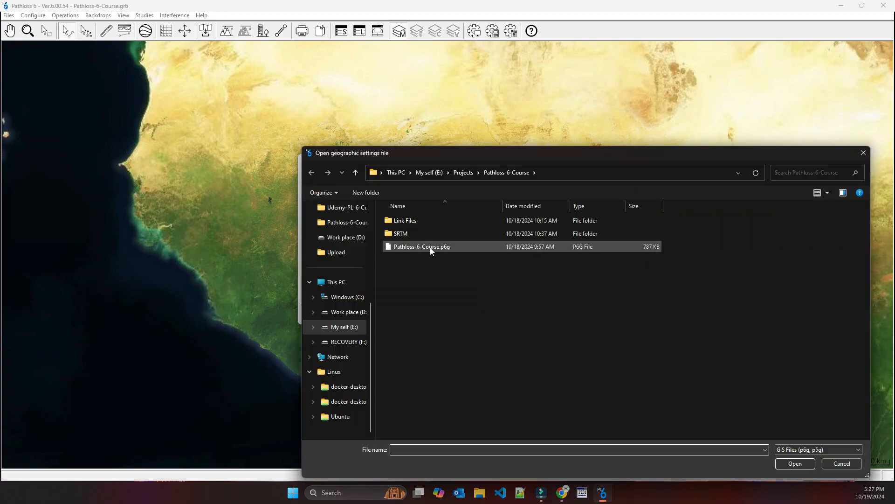
double_click(455, 246)
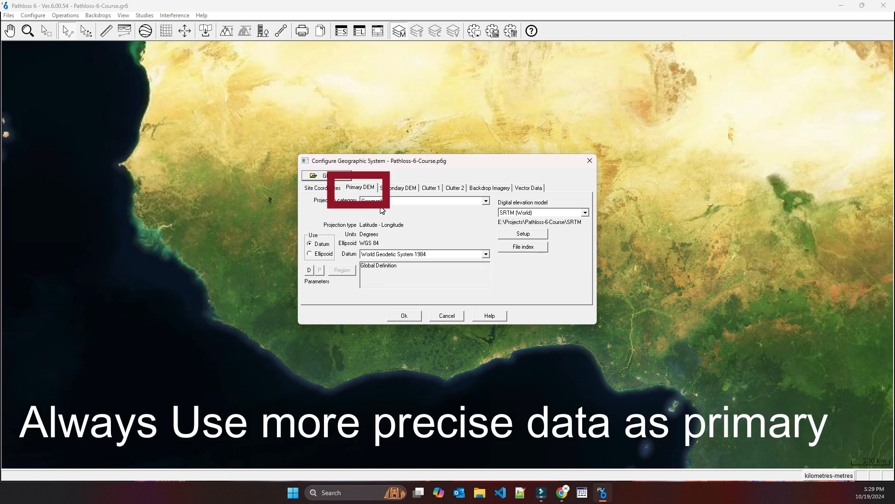
Review the Secondary DEM, Clutter 1 and Clutter 2 settings, showing the current settings of the managed Clutter 1 data
click(403, 188)
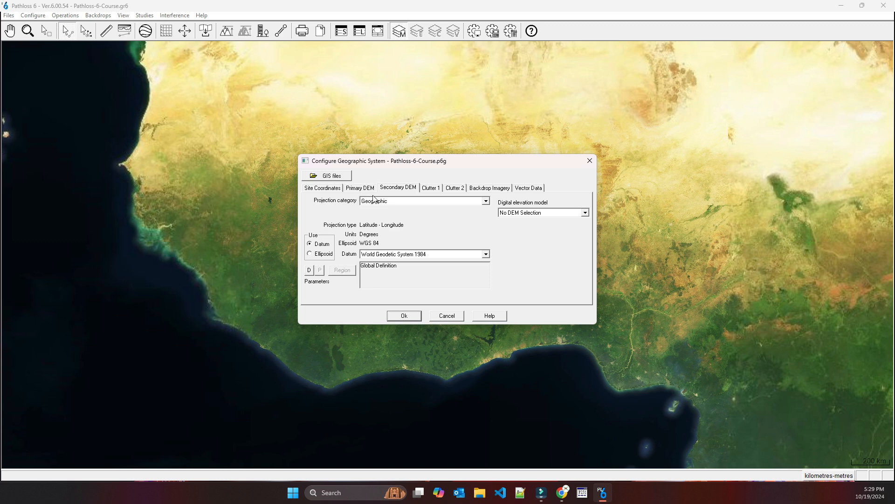
click(430, 188)
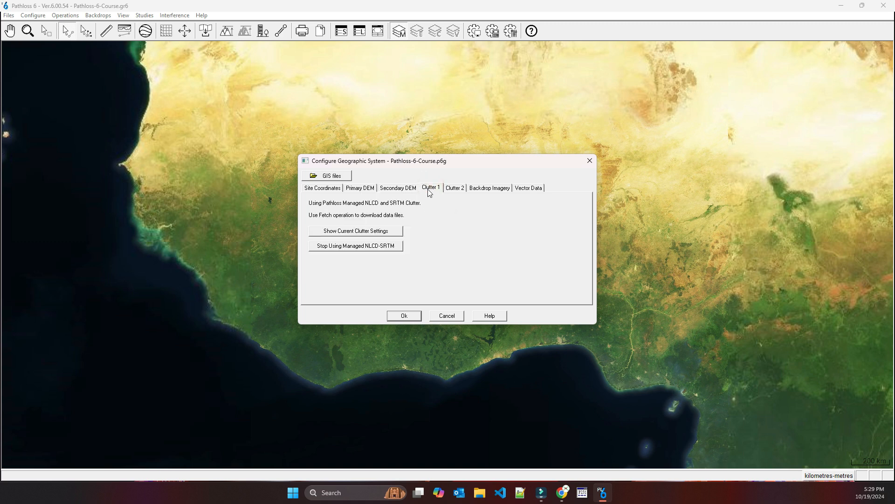
click(395, 231)
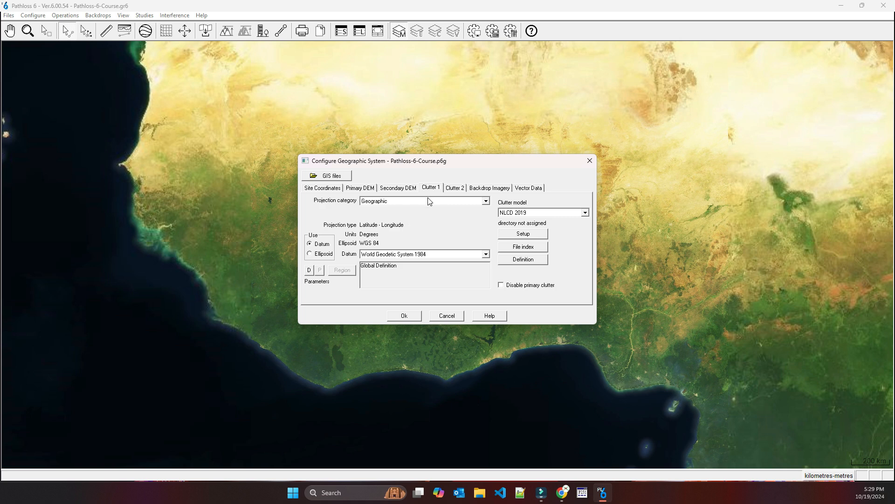
click(452, 188)
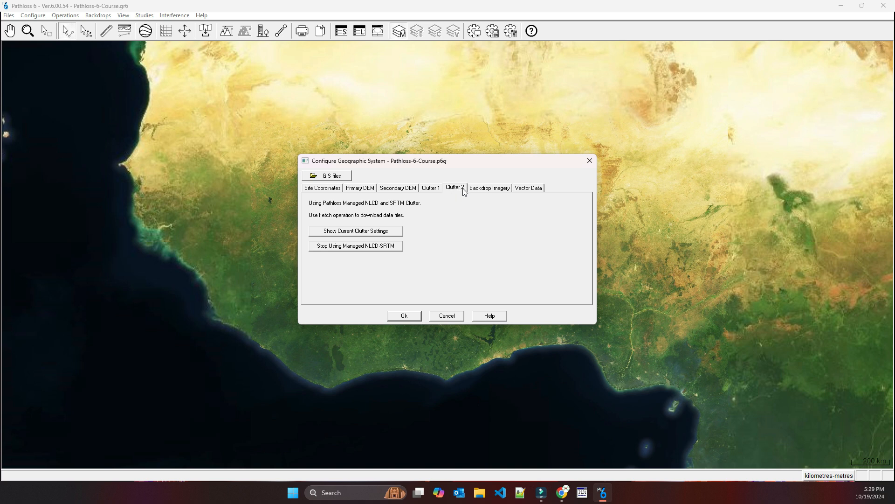
Stop using the tiled map display for the backdrop imagery, and look at its directory setup without changing it
click(492, 188)
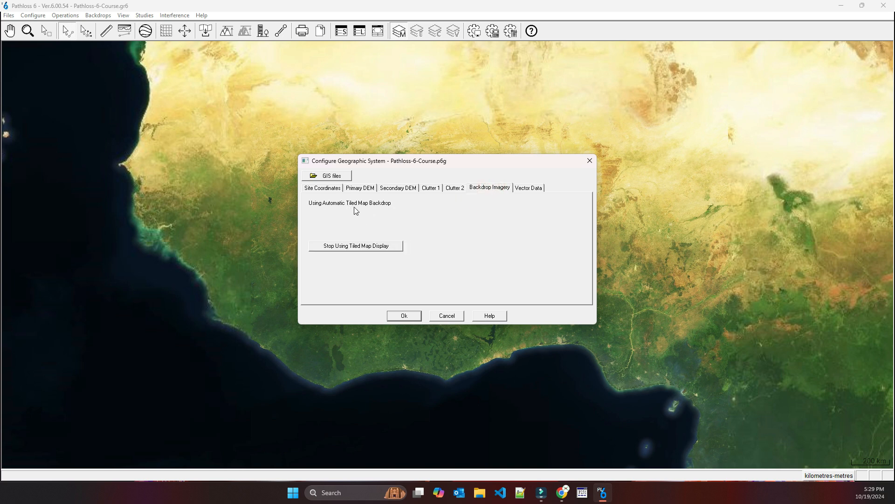
click(347, 251)
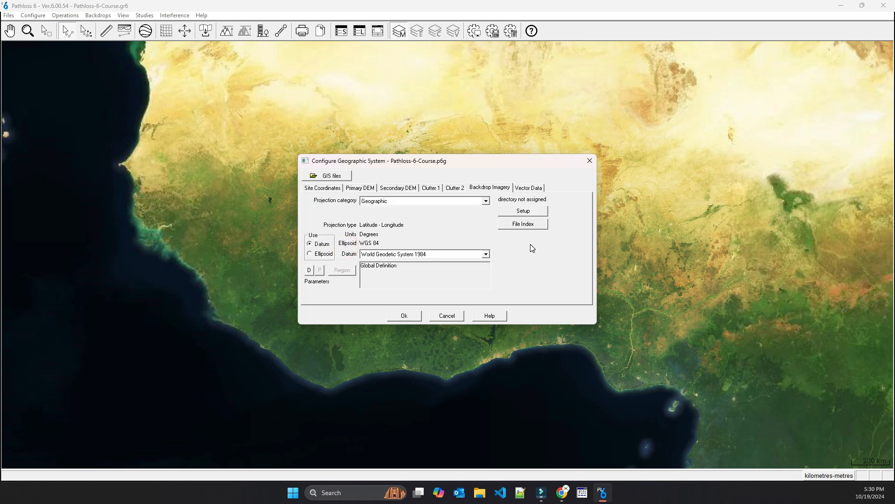
click(523, 211)
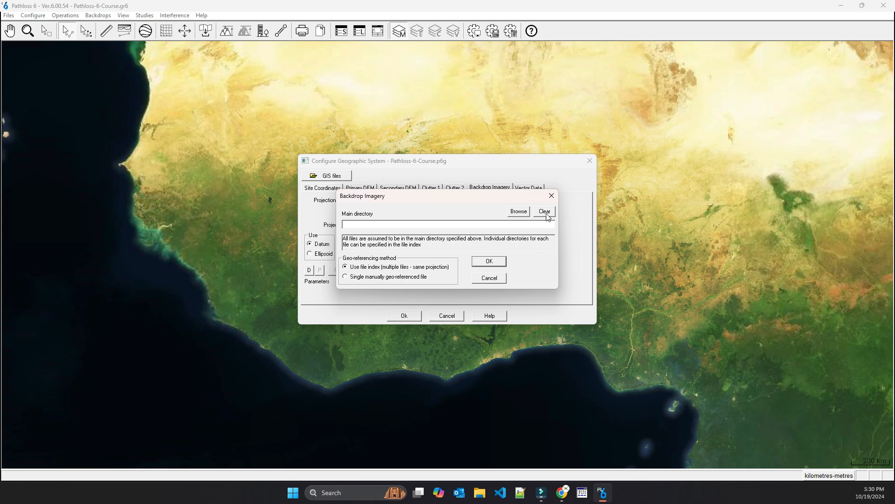
click(492, 279)
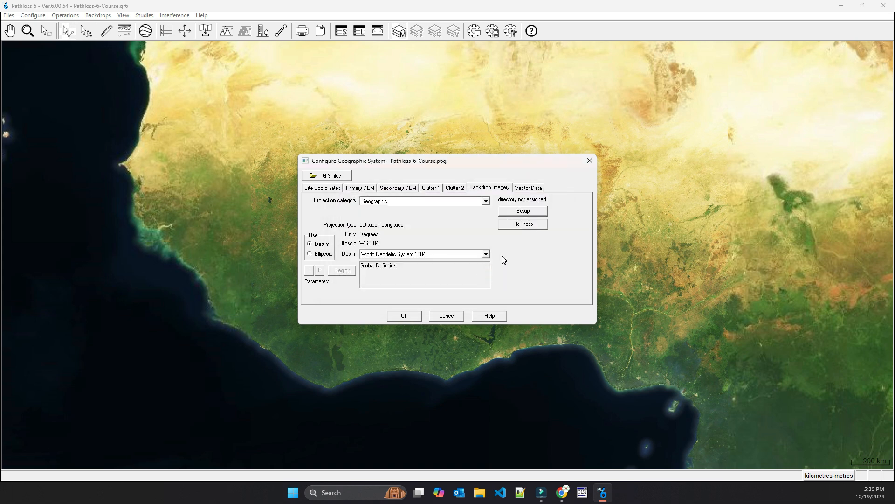
View the vector data settings, save the geographic settings file and accept the GIS configuration
click(530, 187)
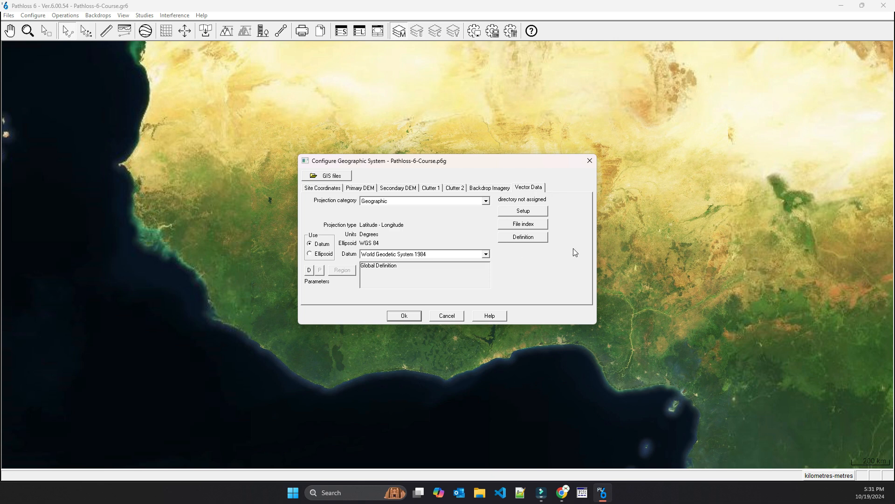
click(331, 178)
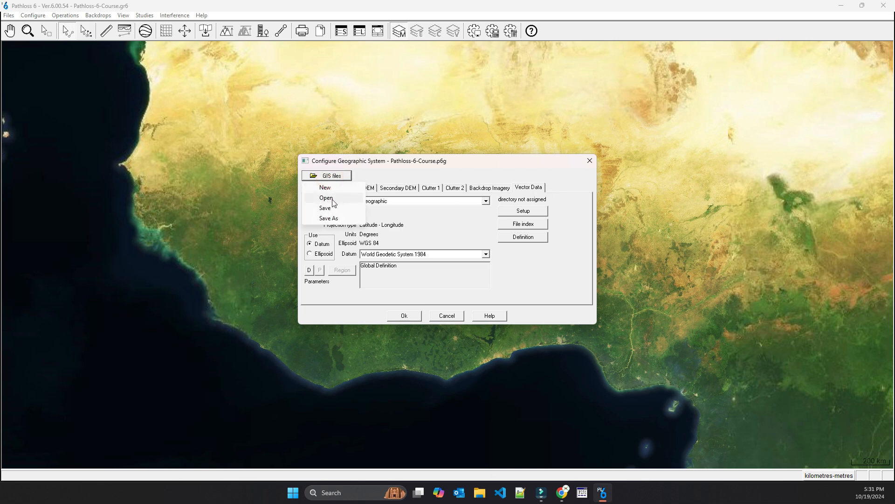
click(329, 208)
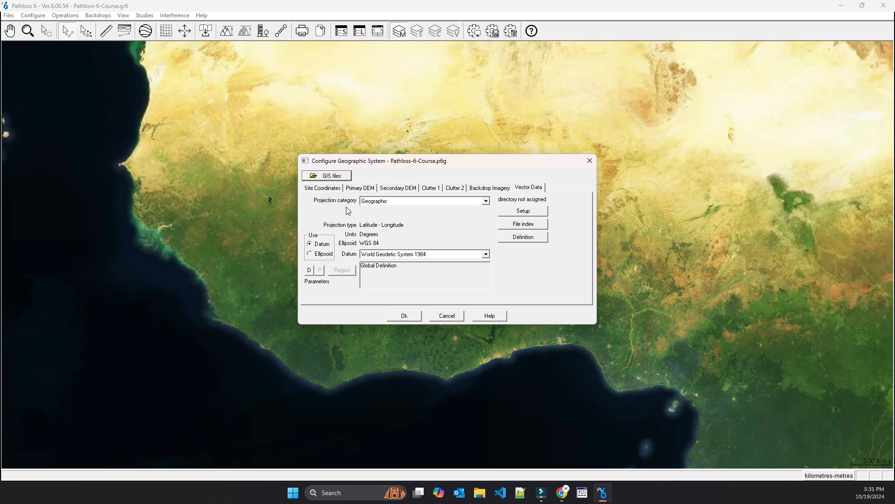
click(412, 317)
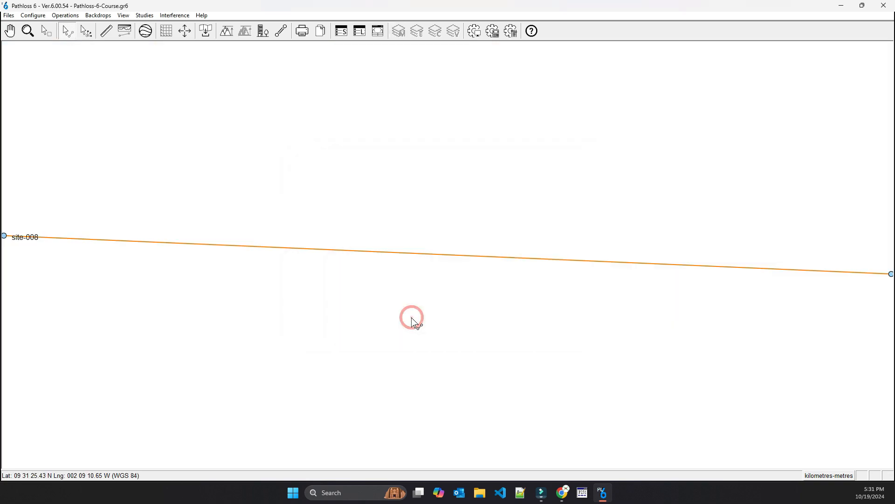
Save the Pathloss-6-Course.gr6 network file
click(9, 15)
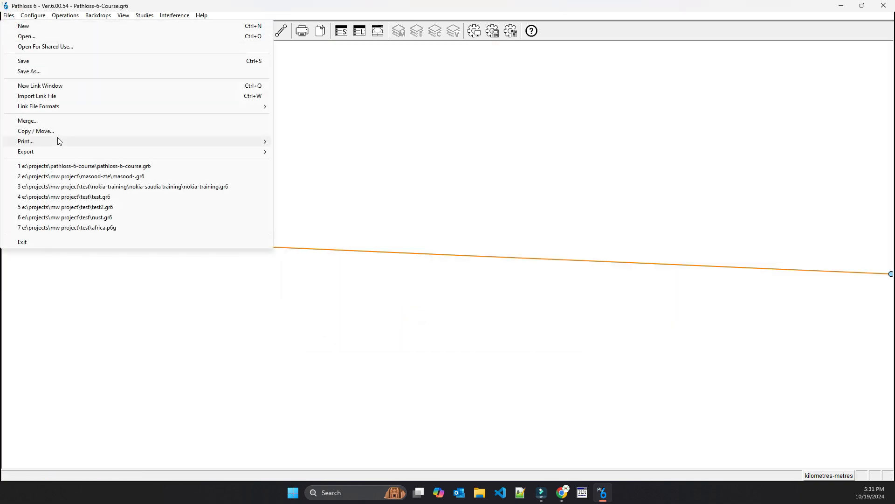
click(28, 61)
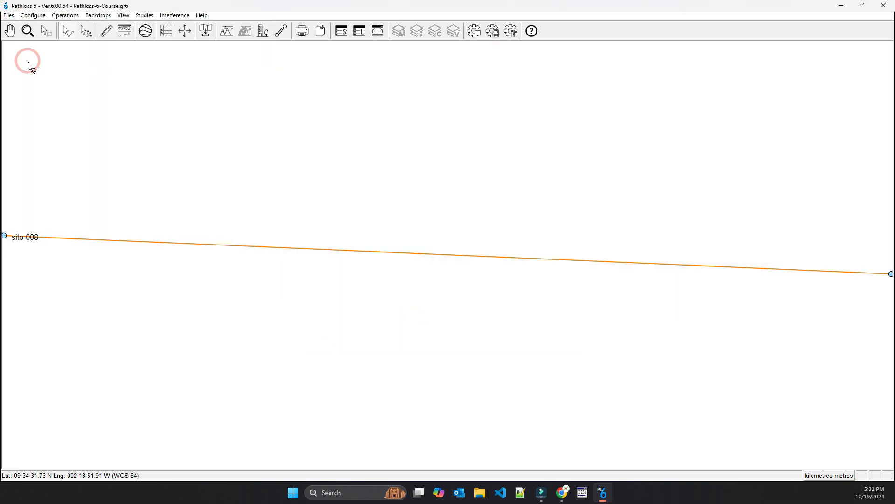
click(8, 17)
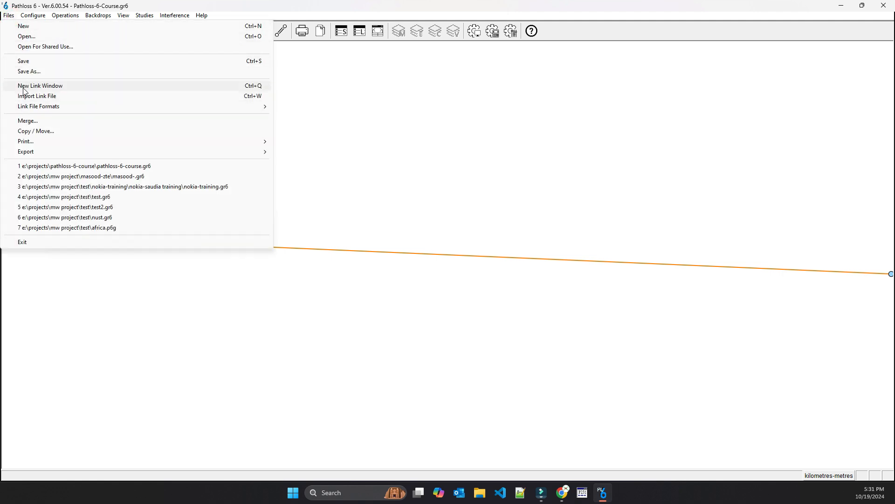
click(25, 64)
Zoom out around the link between site-008 and site-007, and check the network display's tiled map backdrop option
scroll(451, 262, down, 3)
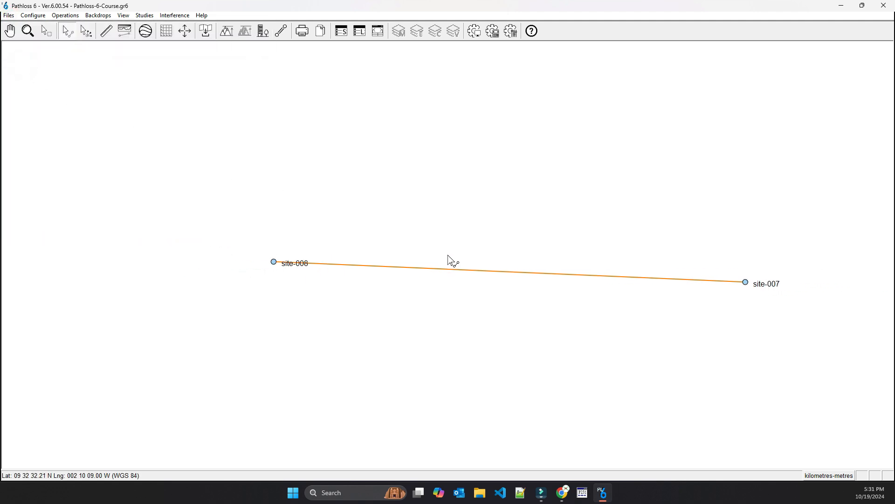
scroll(448, 256, down, 5)
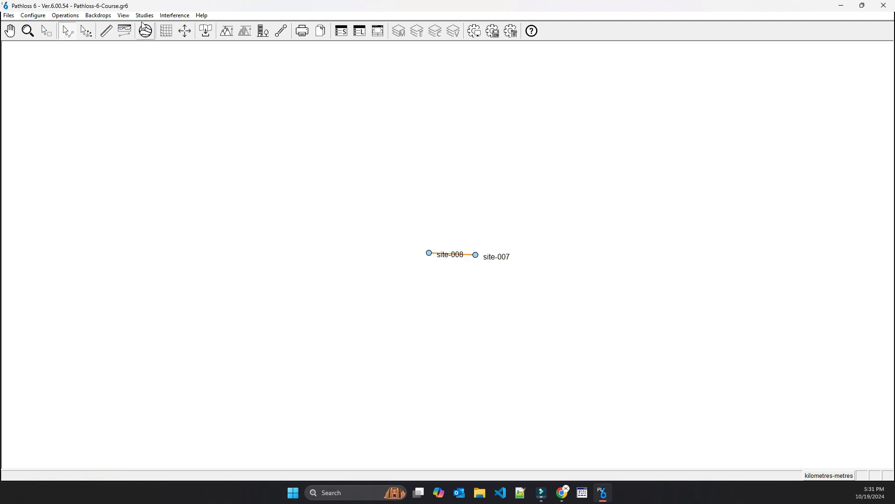
click(44, 17)
mouse_move(88, 26)
mouse_move(250, 27)
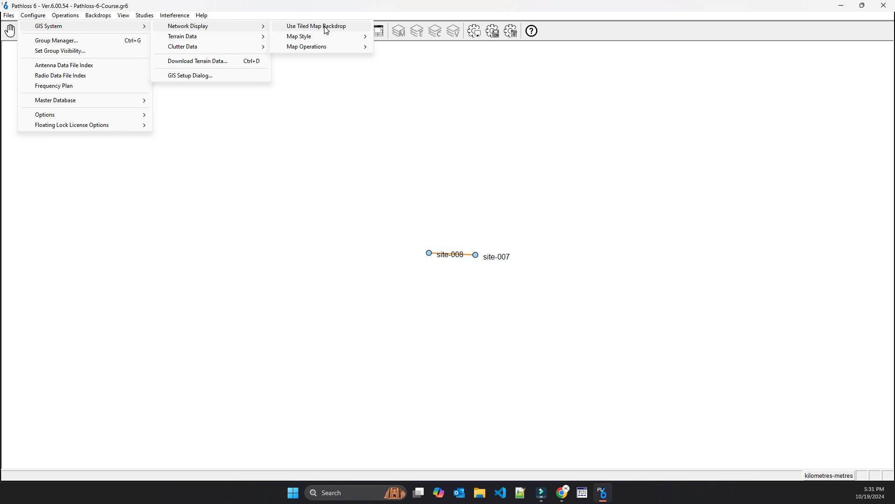
click(341, 272)
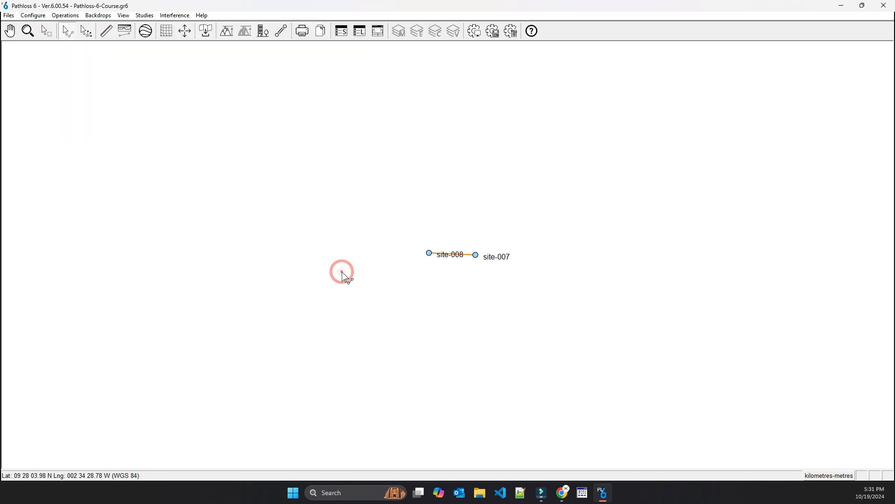
scroll(342, 271, down, 5)
scroll(411, 255, down, 2)
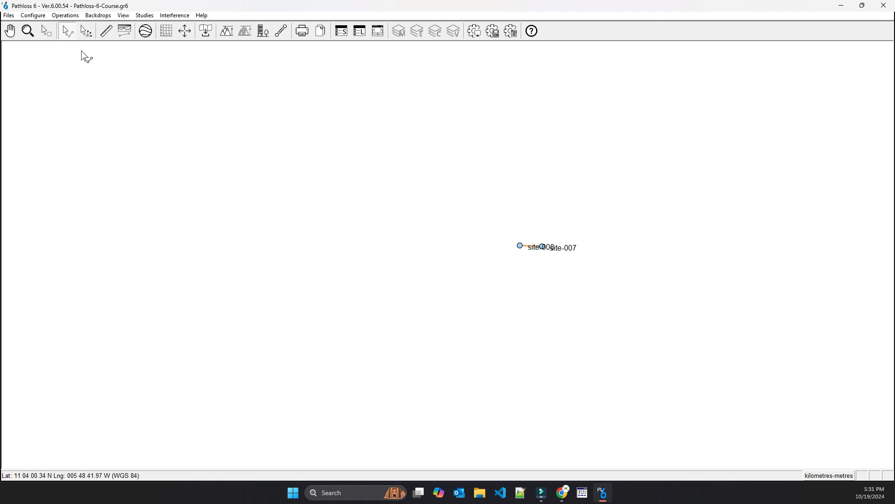
Revisit the GIS setup, bring the map backdrop back around site-008 and site-007, and save the Pathloss-6-Course.gr6 network file
click(43, 18)
mouse_move(54, 26)
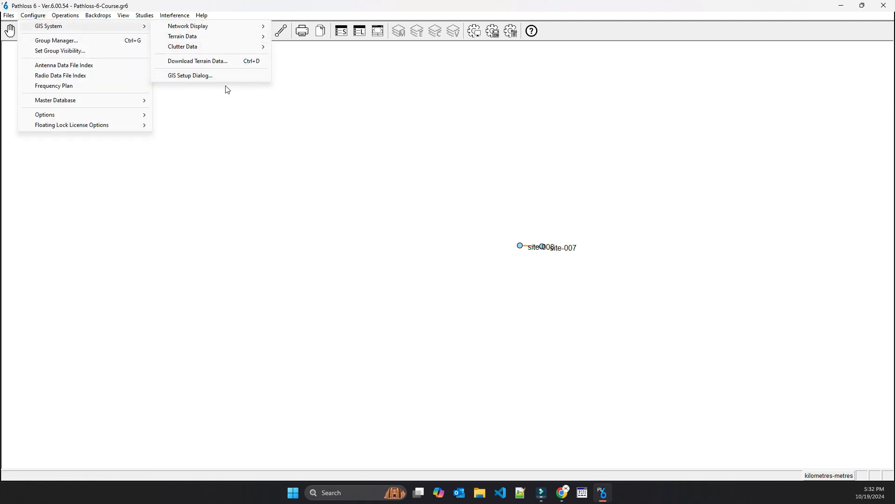
click(196, 76)
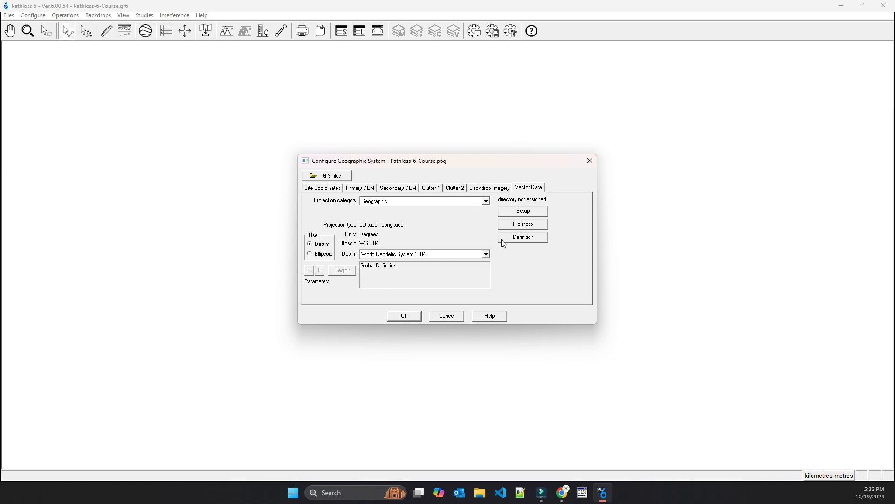
click(523, 212)
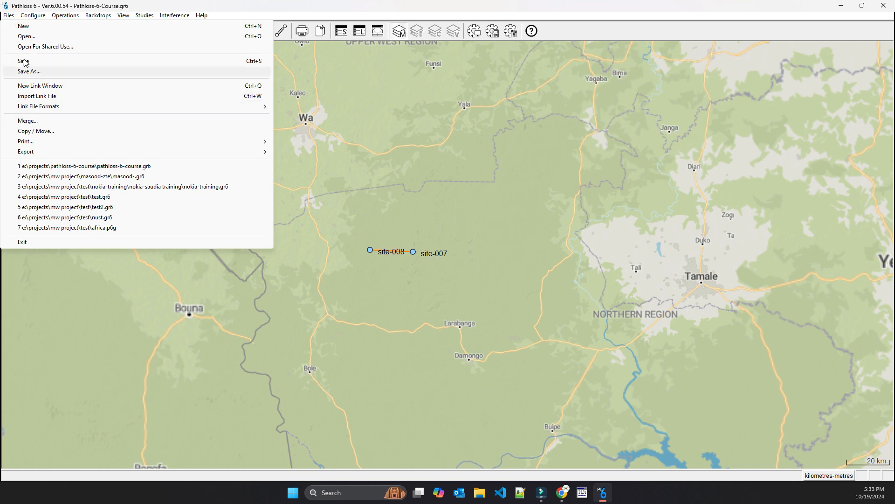
click(23, 61)
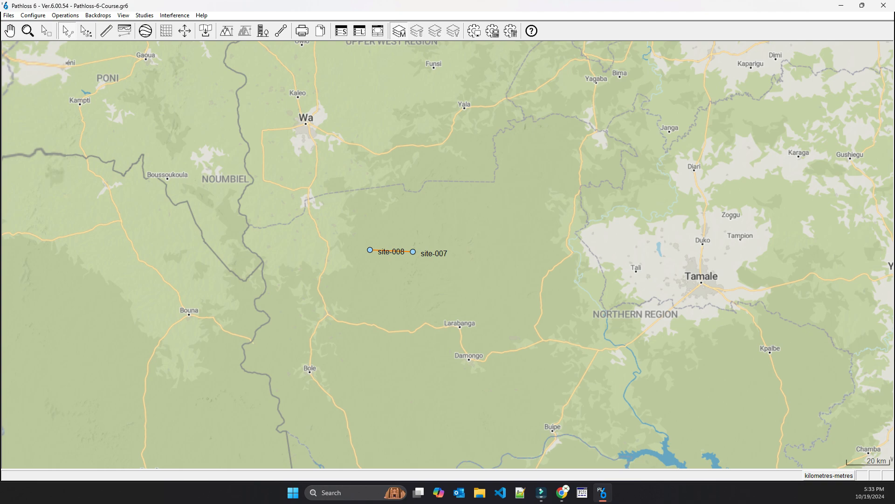
Switch to the Pathloss 6 documentation in Chrome and read the GIS Configuration page from its overview through Projected Coordinate System Designation
key(alt+Tab)
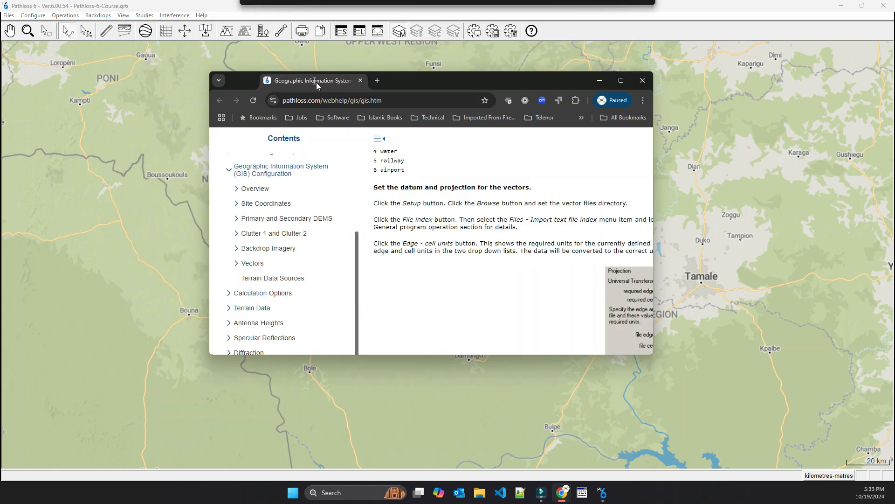
click(622, 81)
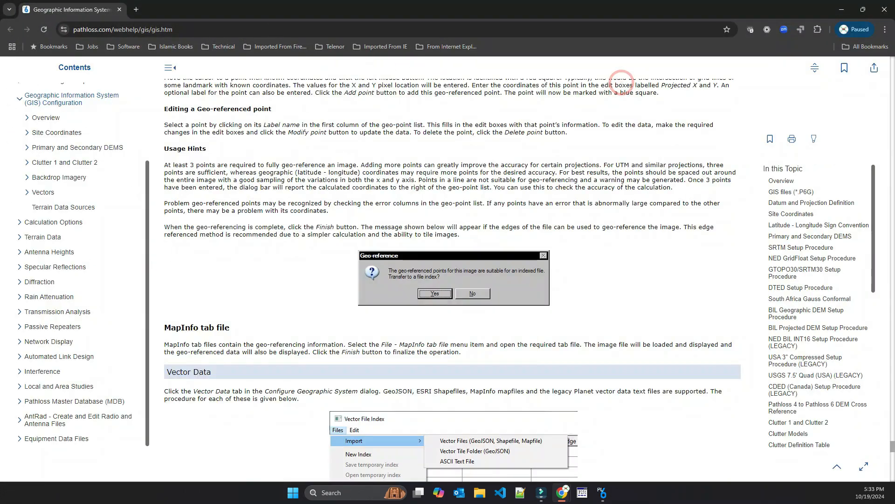
drag(886, 416, 892, 61)
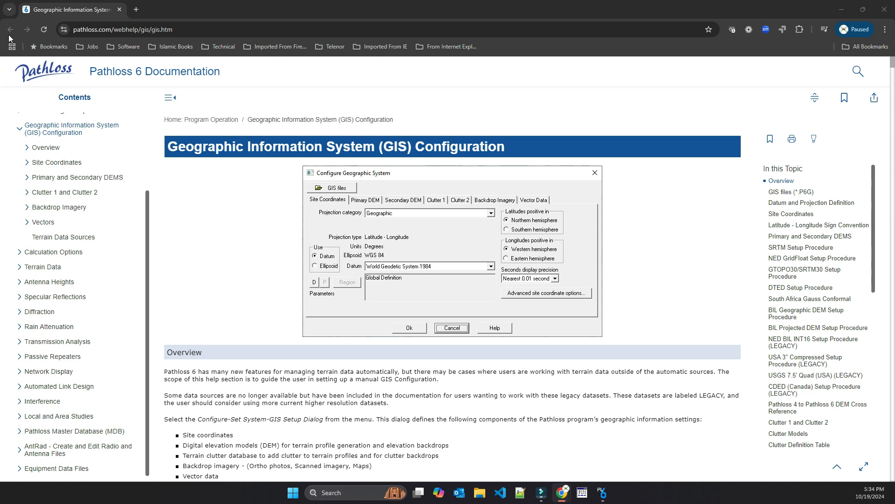
scroll(468, 291, down, 3)
scroll(469, 291, down, 15)
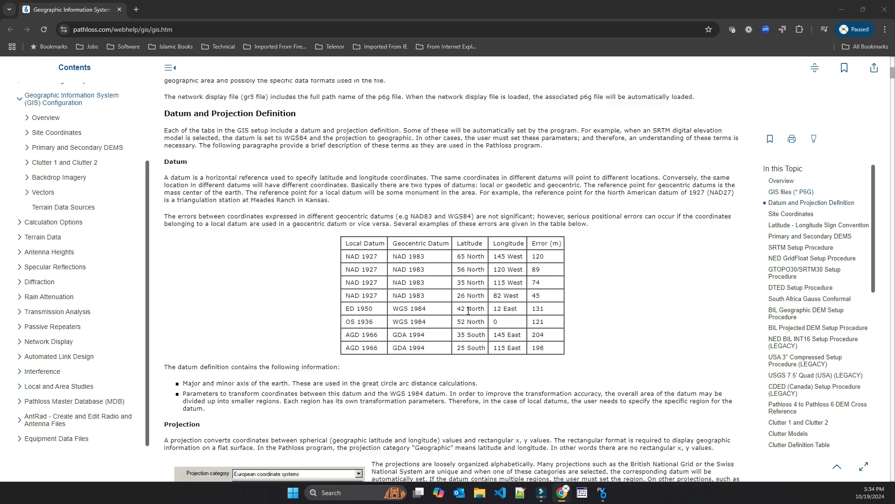
scroll(469, 310, down, 7)
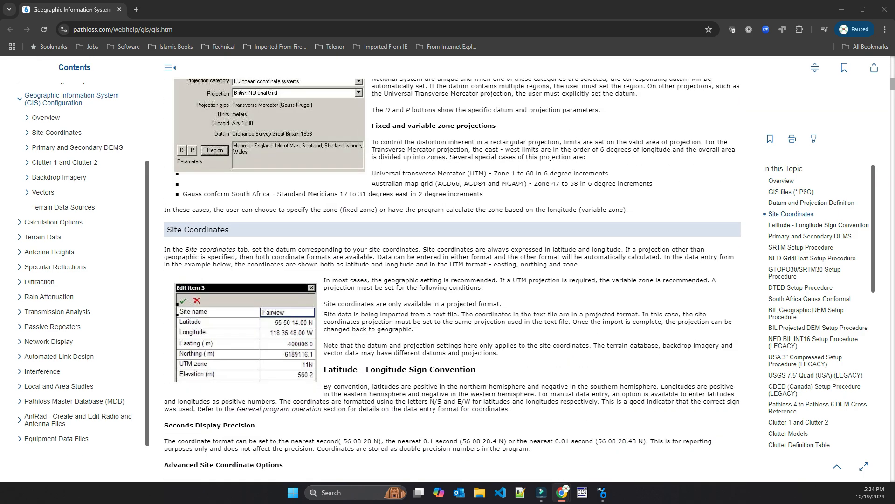
scroll(469, 315, down, 3)
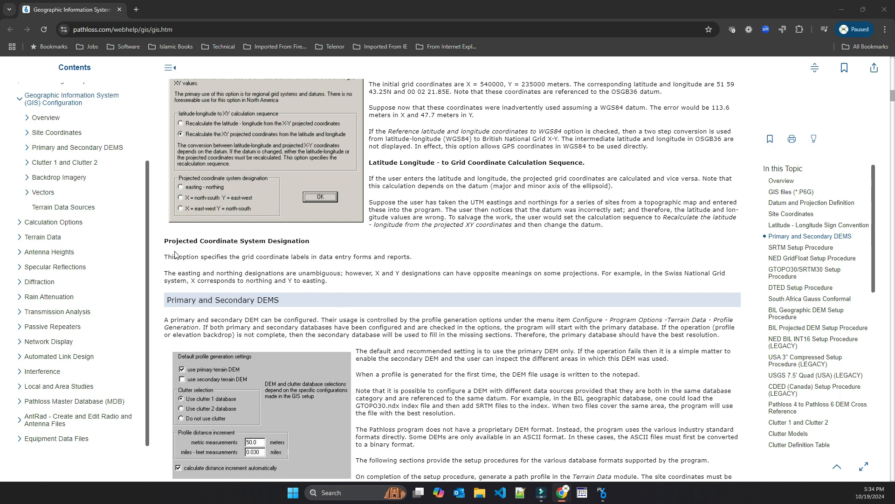
drag(165, 257, 339, 285)
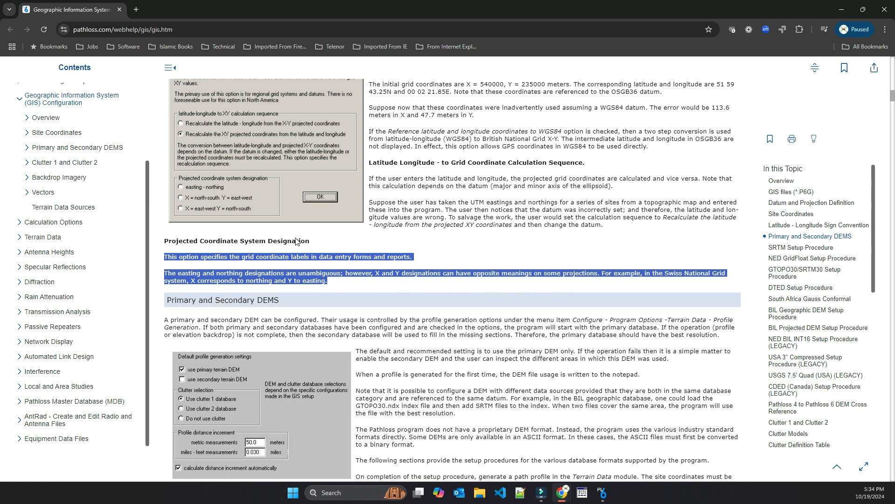
click(323, 281)
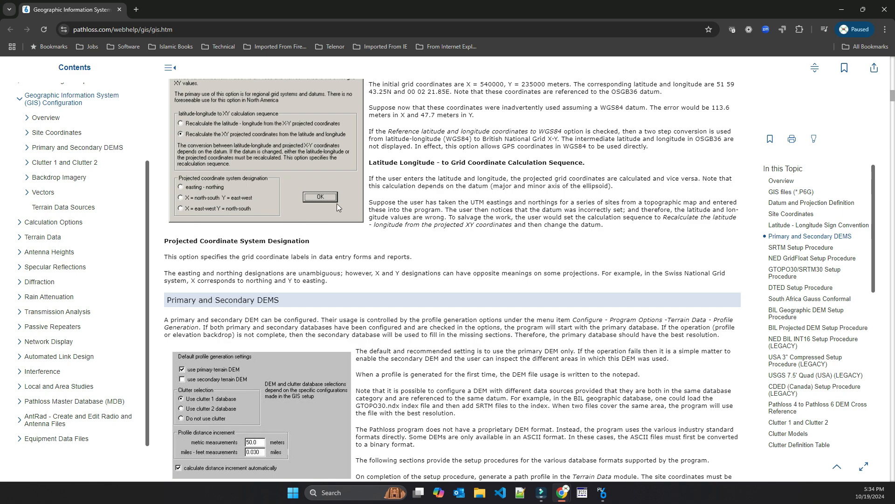
Read the Primary and Secondary DEMS section, including the SRTM, NED GridFloat and GTOPO30/SRTM30 setup procedures and secondary DEM usage
scroll(436, 228, down, 8)
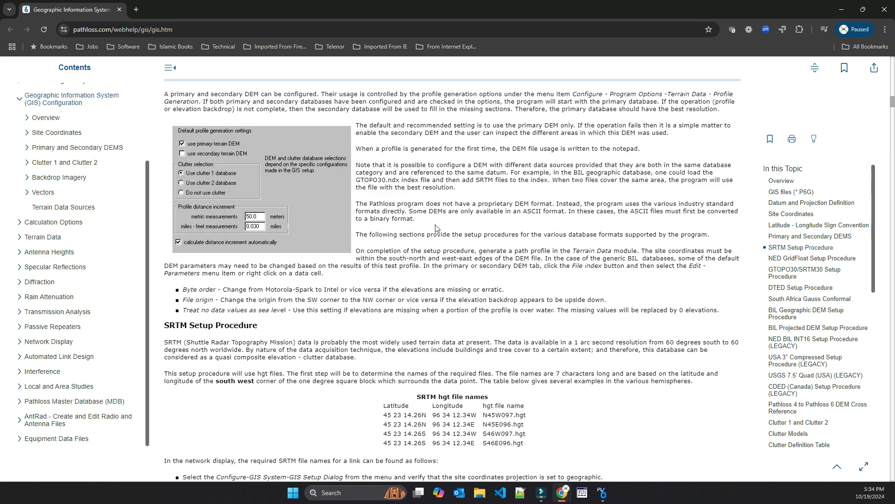
scroll(436, 228, down, 20)
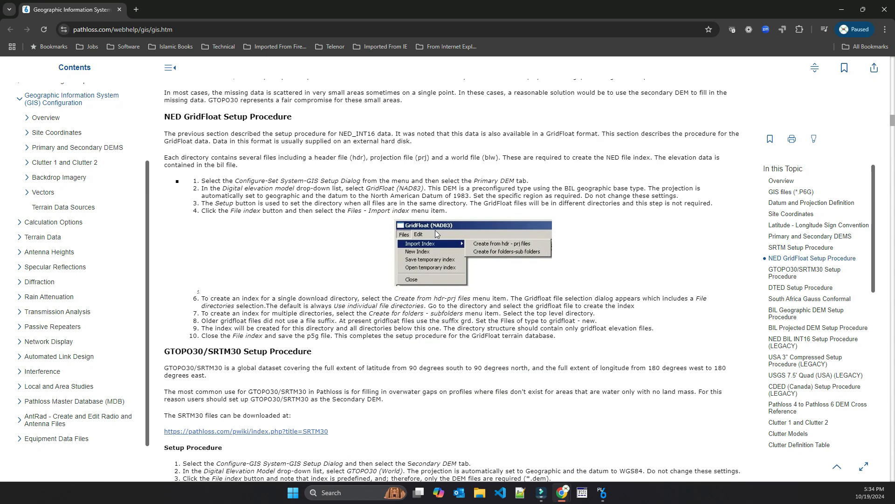
scroll(436, 234, down, 4)
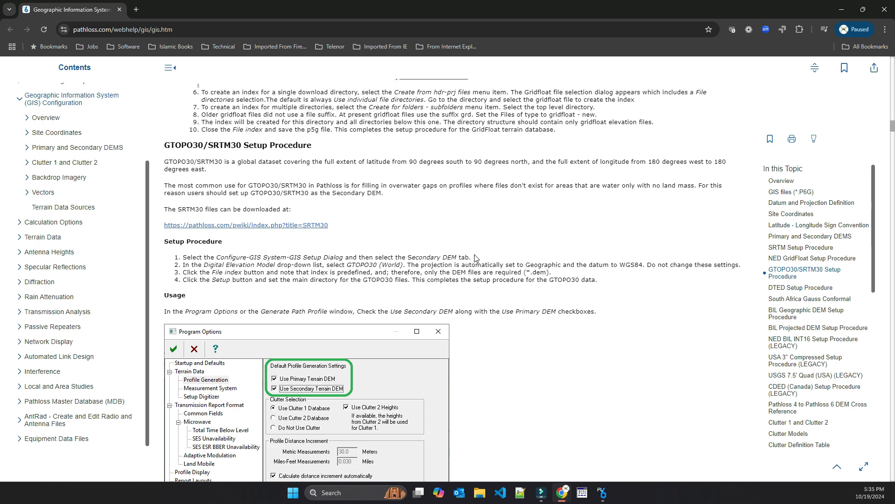
scroll(569, 266, down, 4)
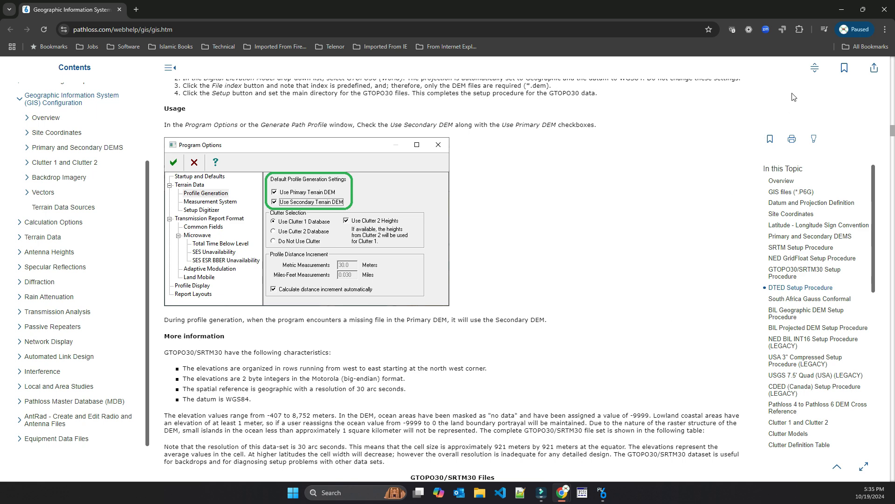
Put the documentation away, return to Pathloss 6 and look at the GIS System configuration options
click(841, 11)
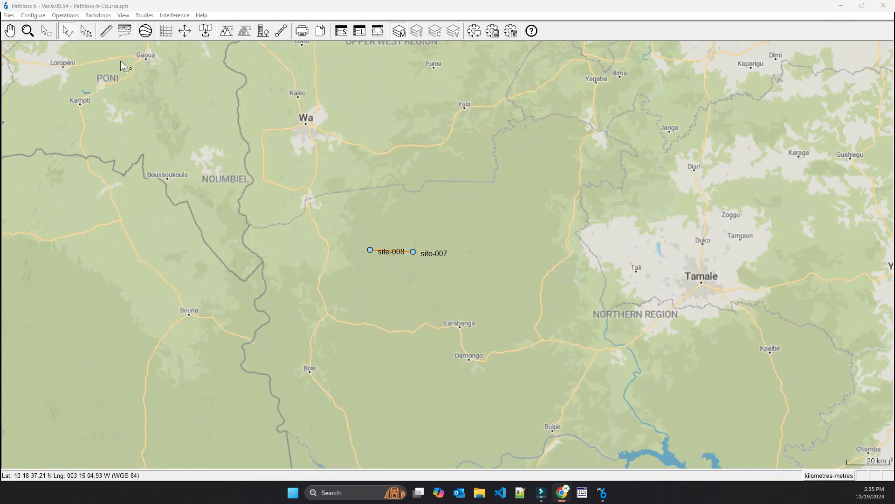
click(33, 15)
mouse_move(91, 28)
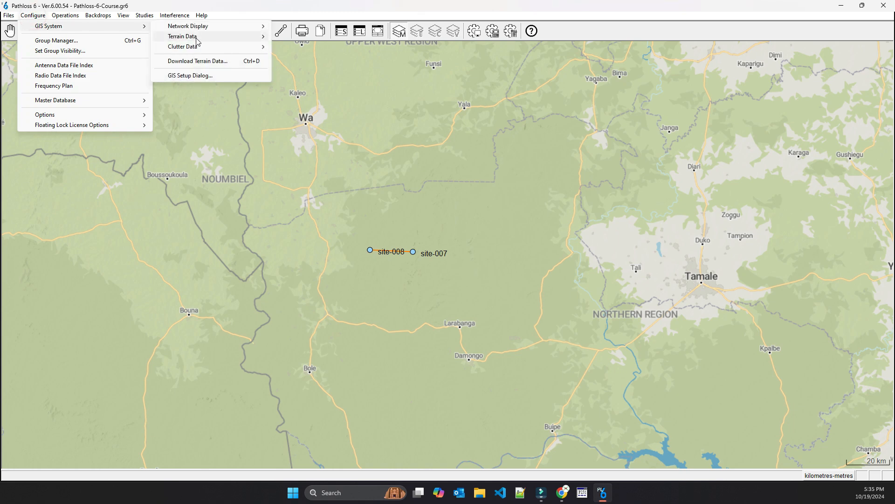